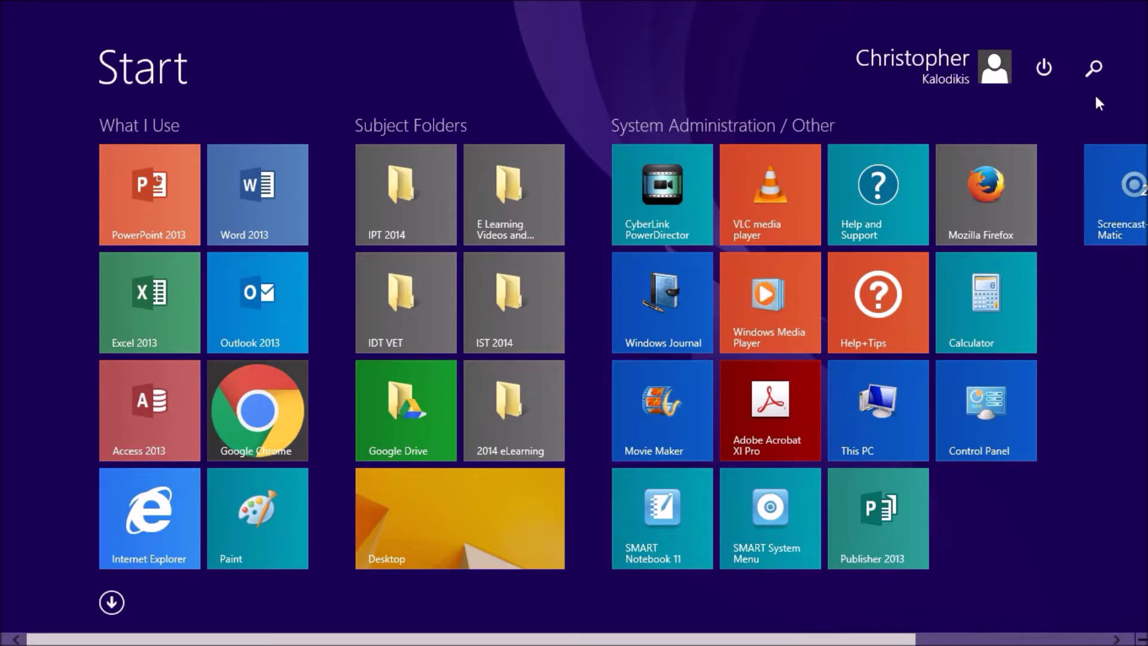
- Find and launch Windows Movie Maker through the 'movie' search
{"action": "left_click", "coordinate": [1094, 70]}
{"action": "type", "text": "movie"}
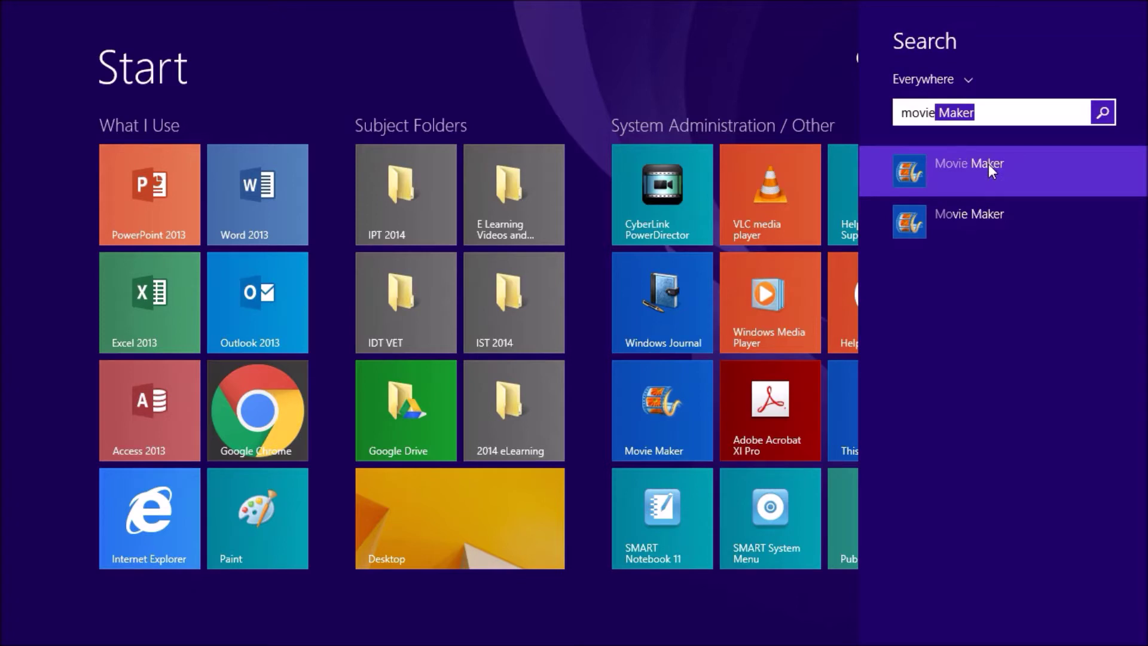
{"action": "key", "text": "Escape"}
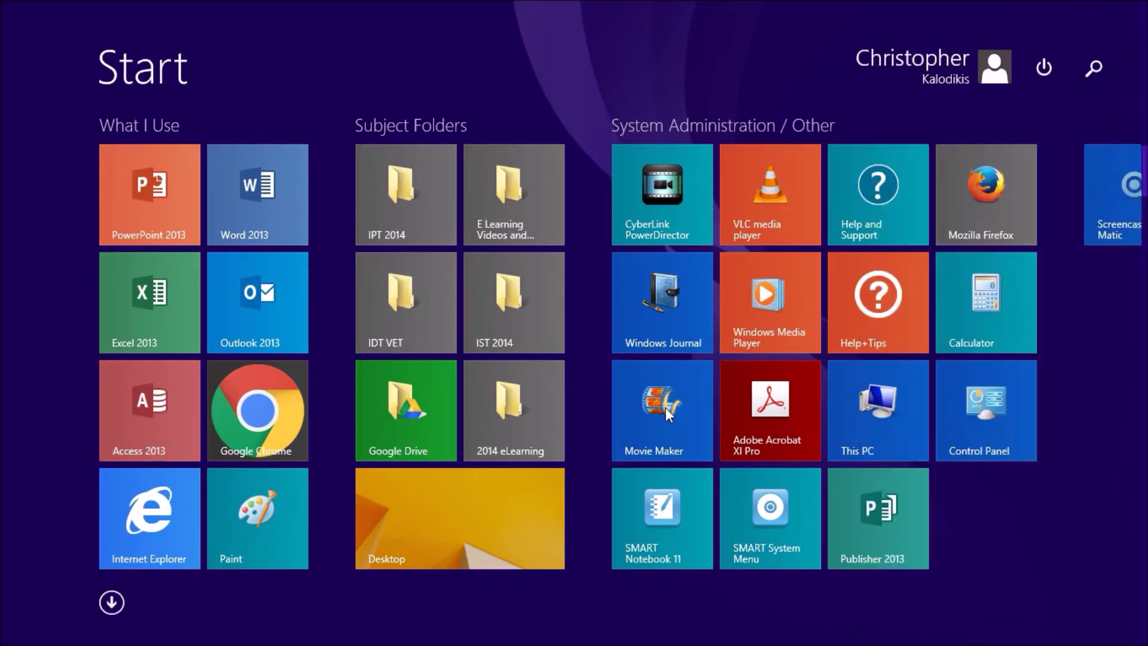
{"action": "left_click", "coordinate": [657, 428]}
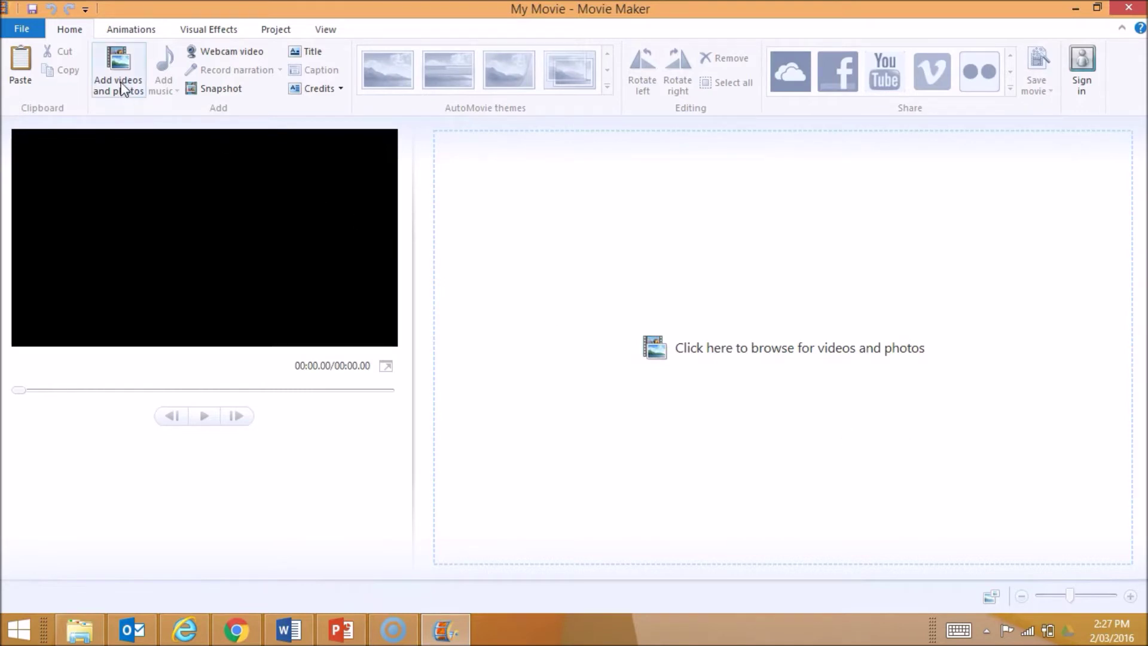
- Add Channel Art2.png from Pictures as the movie's first clip
{"action": "left_click", "coordinate": [123, 87]}
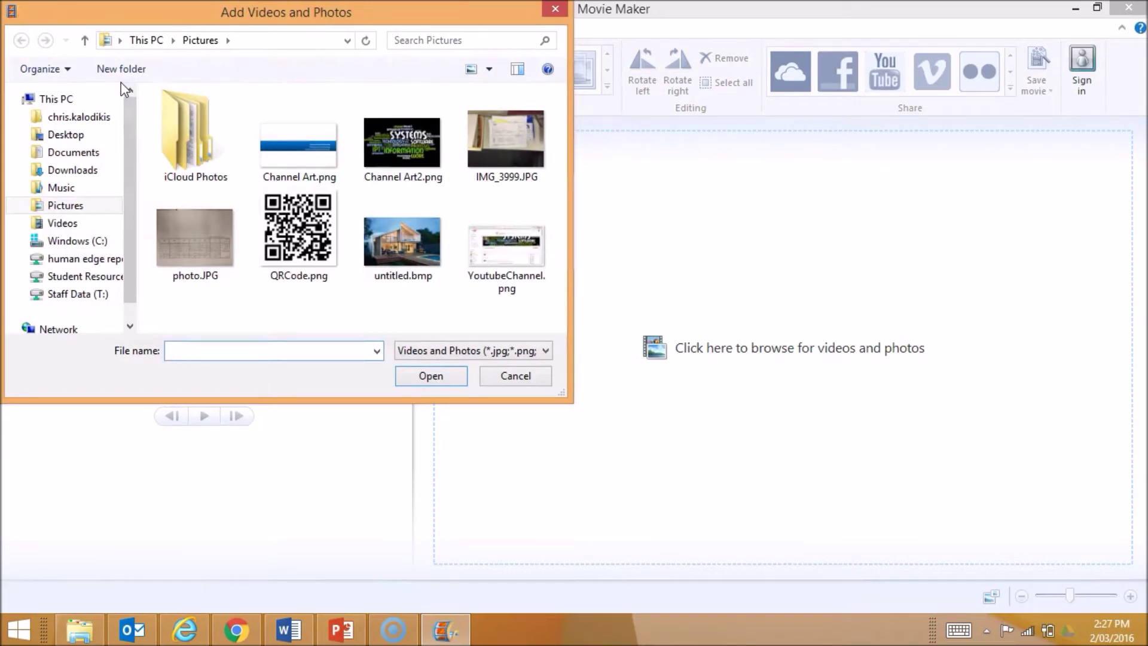
{"action": "double_click", "coordinate": [394, 142]}
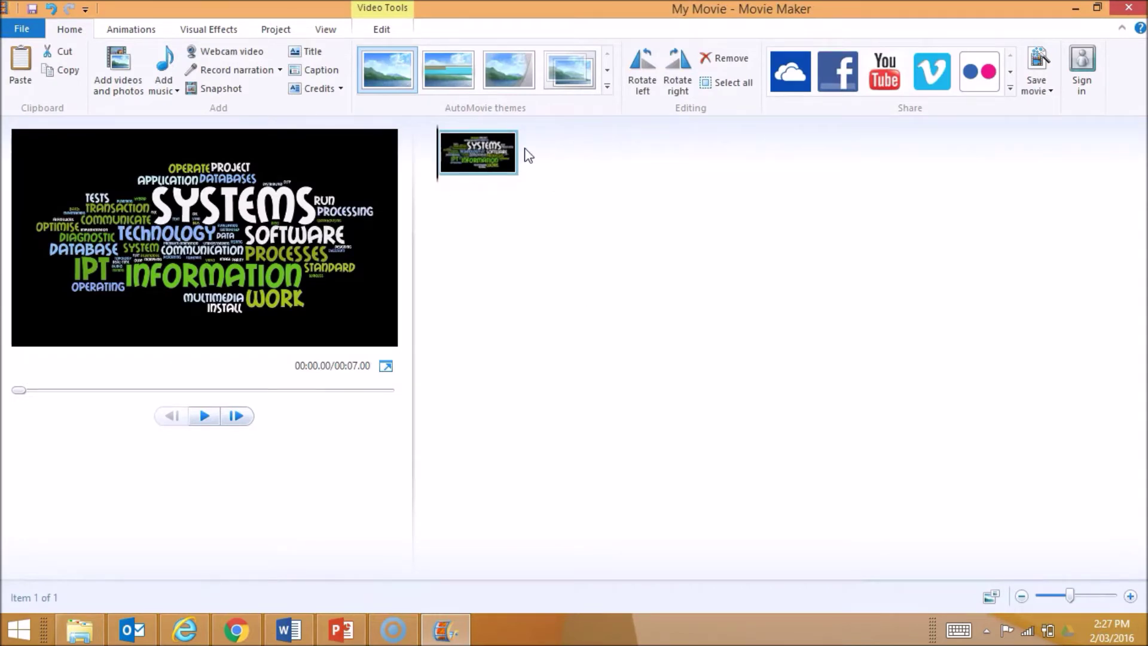
{"action": "left_click", "coordinate": [115, 72]}
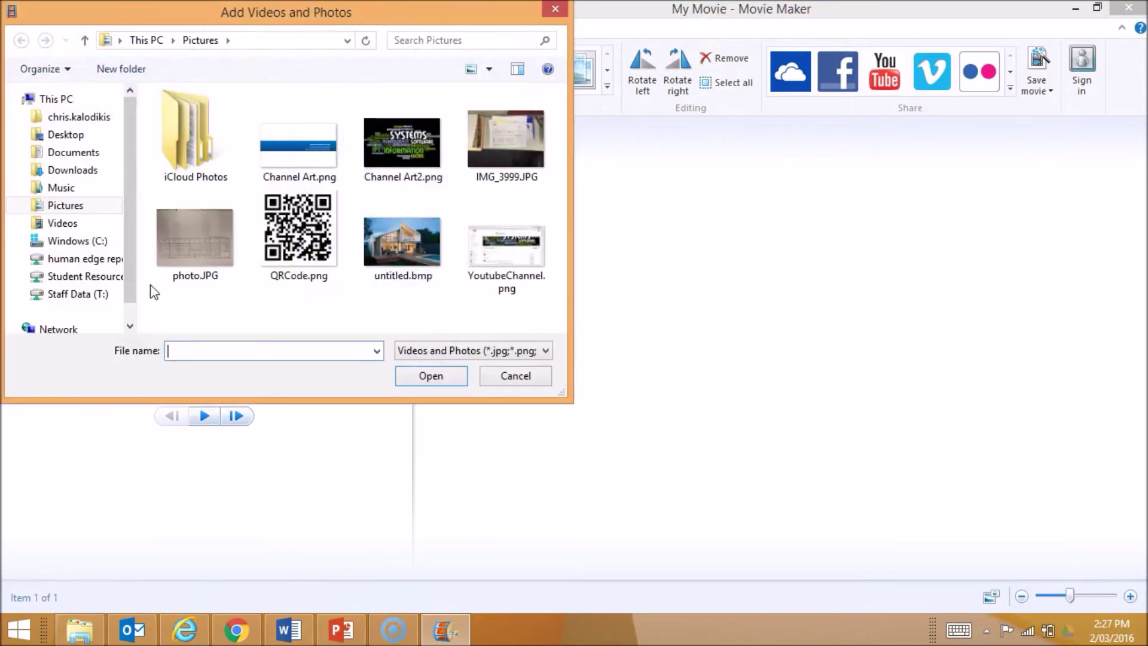
- Add Communication Systems Framework.mp4 from Desktop > E Learning Videos and Tutorials > Communication Systems
{"action": "left_click", "coordinate": [71, 134]}
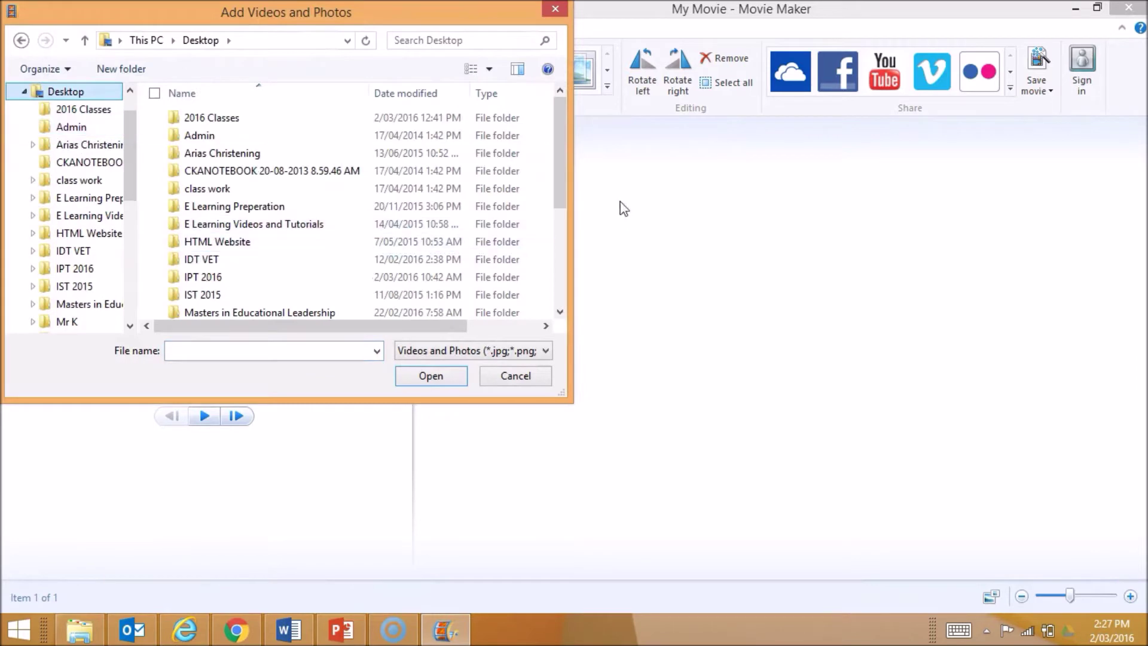
{"action": "left_click", "coordinate": [315, 226]}
{"action": "double_click", "coordinate": [315, 226]}
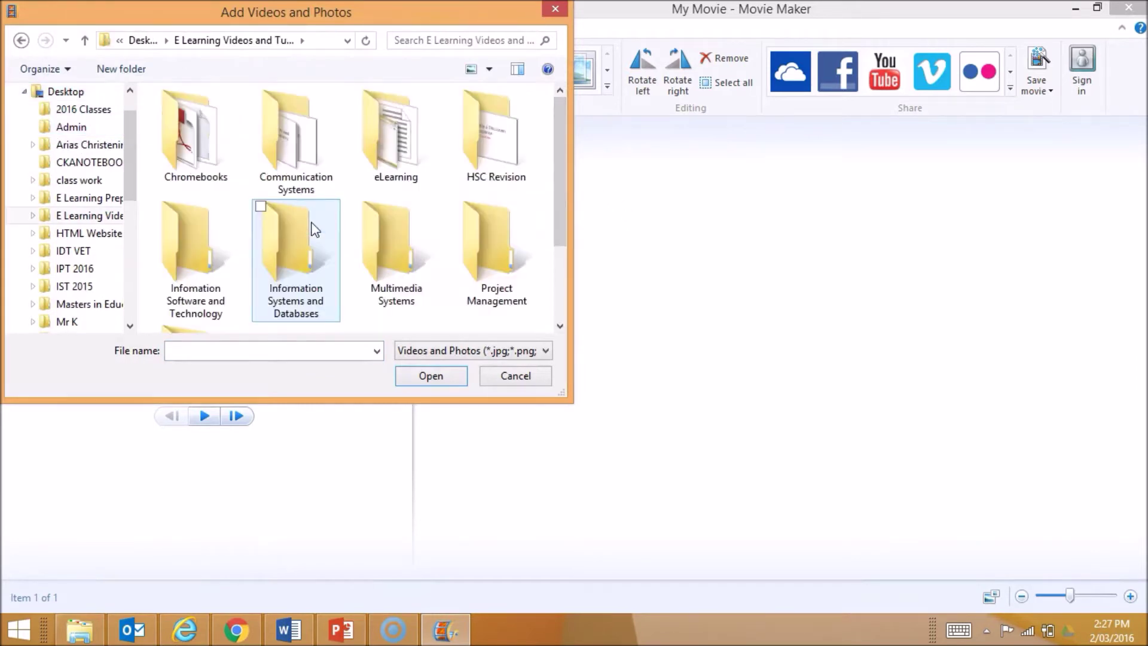
{"action": "left_click", "coordinate": [327, 162]}
{"action": "double_click", "coordinate": [326, 163]}
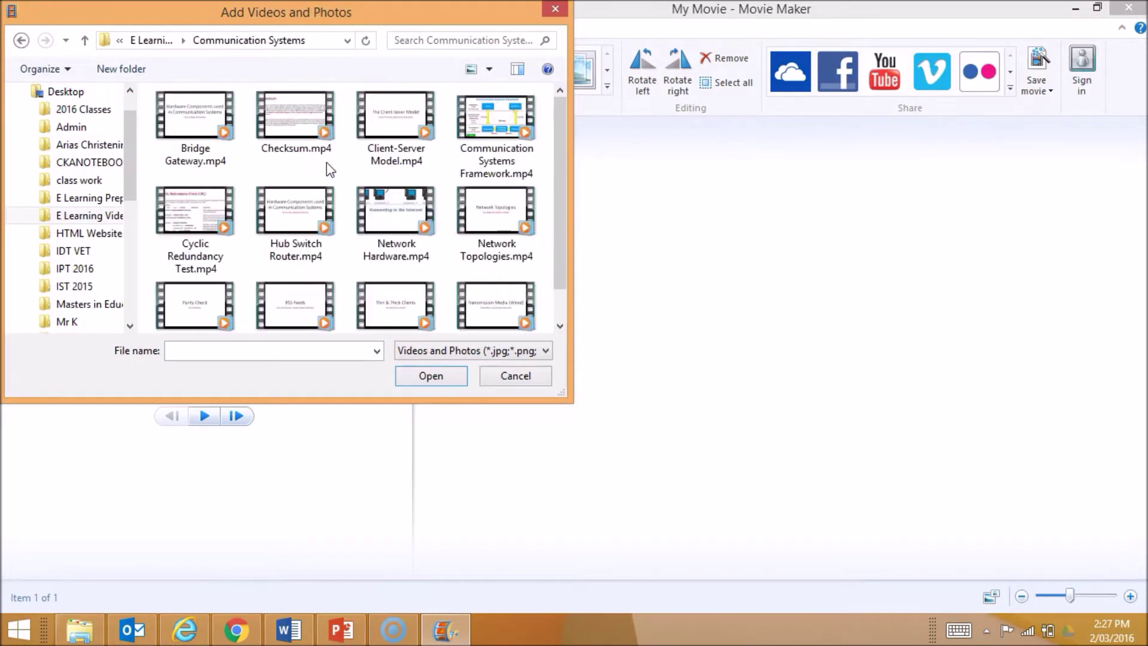
{"action": "double_click", "coordinate": [504, 133]}
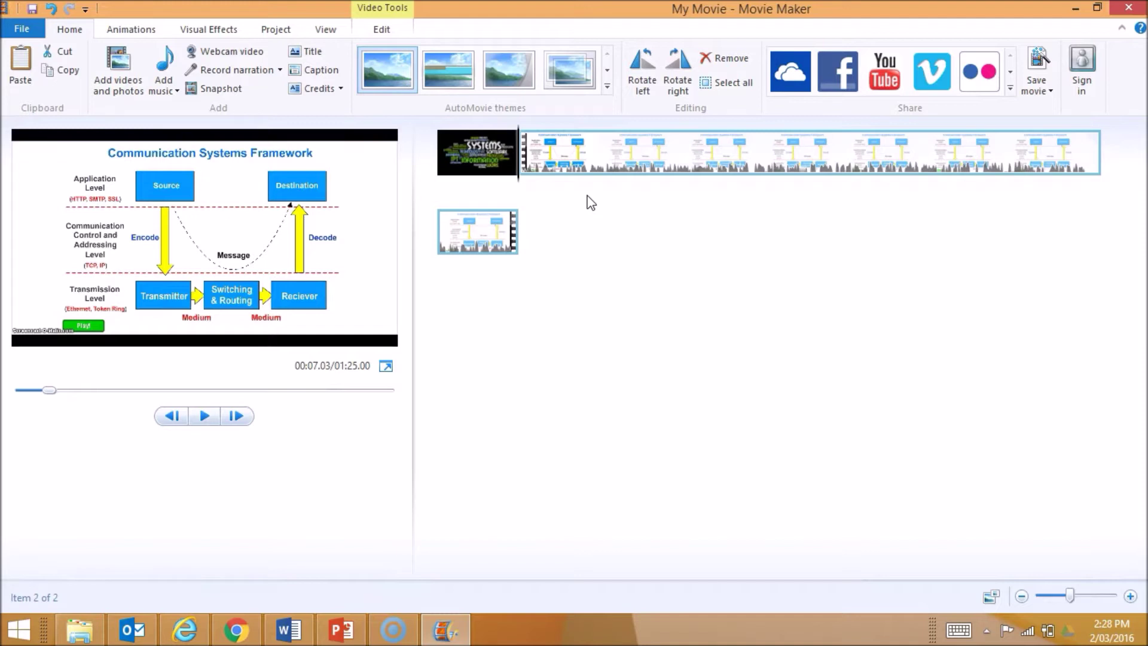
- Split the video clip at 00:36.28 and again at 00:55.78
{"action": "left_click", "coordinate": [783, 175]}
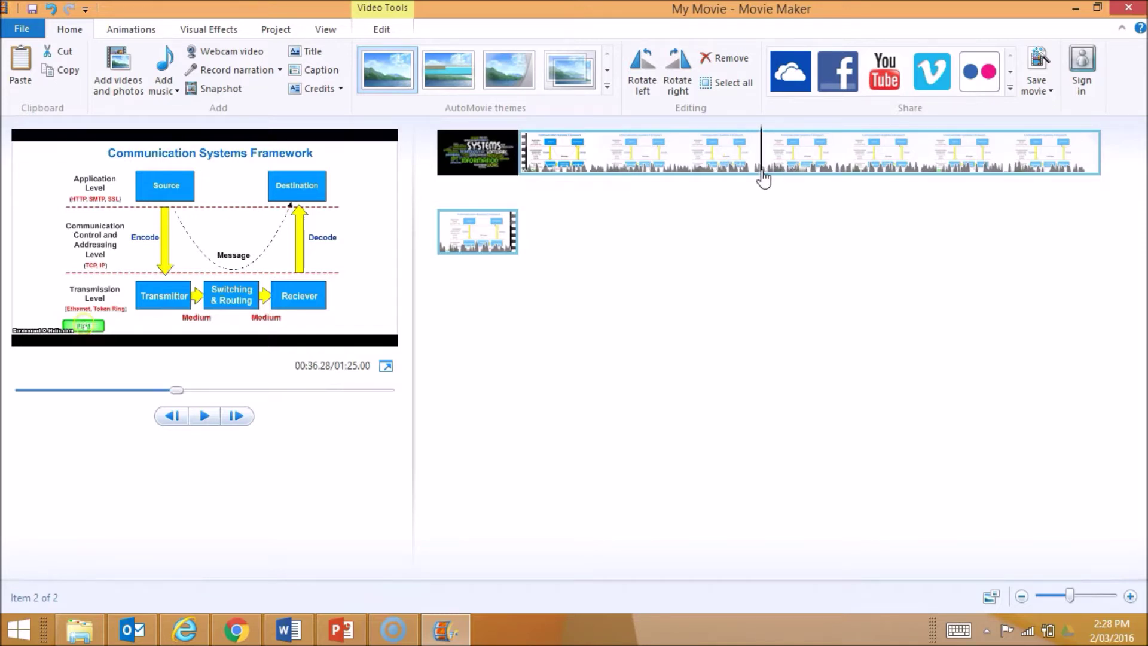
{"action": "right_click", "coordinate": [763, 178]}
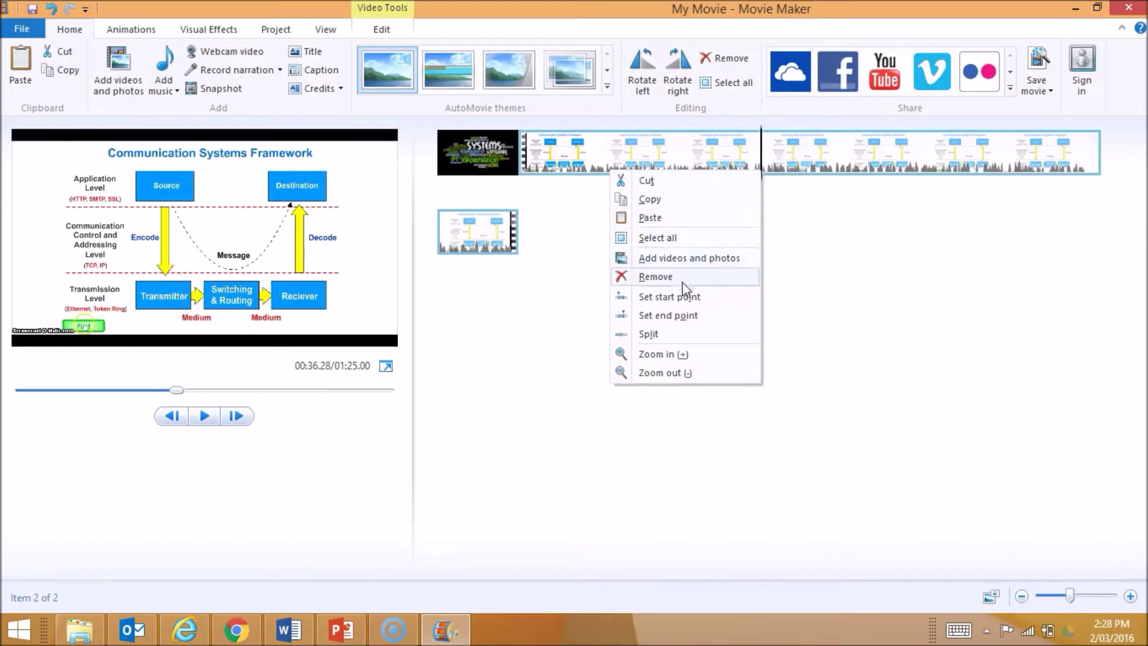
{"action": "left_click", "coordinate": [676, 331]}
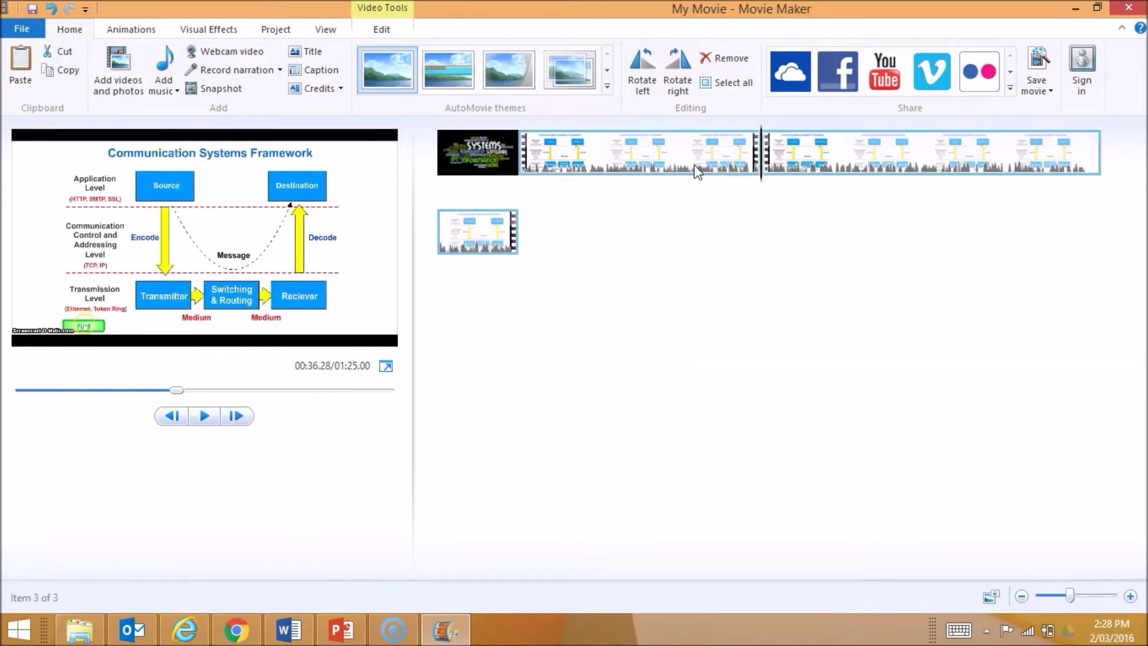
{"action": "left_click", "coordinate": [842, 164]}
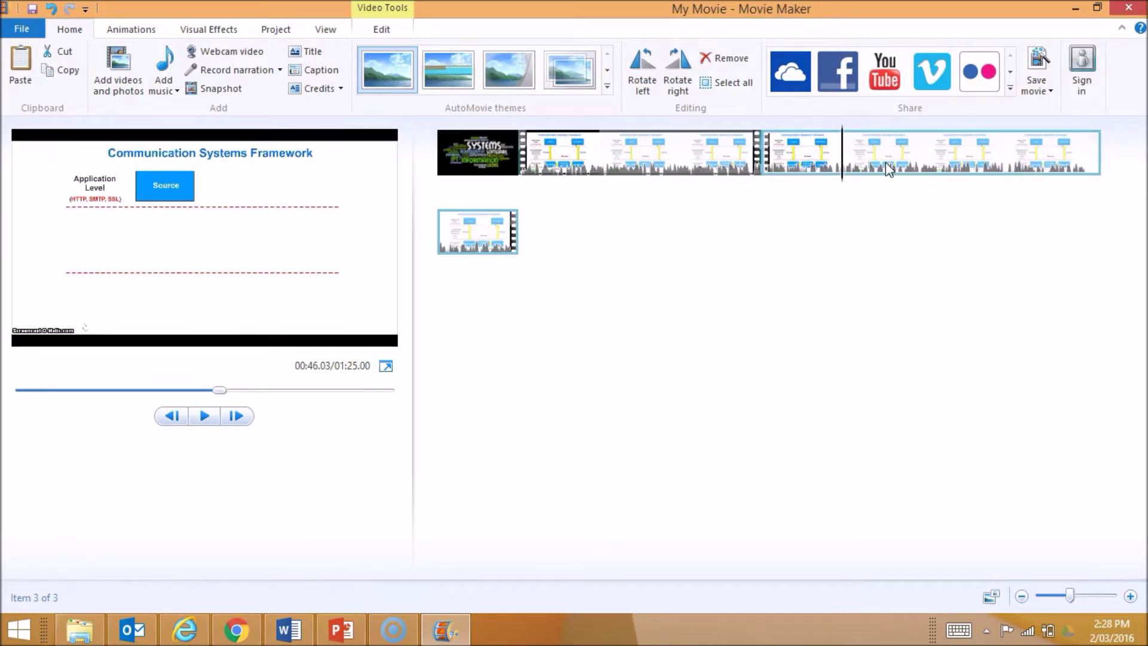
{"action": "left_click", "coordinate": [925, 165]}
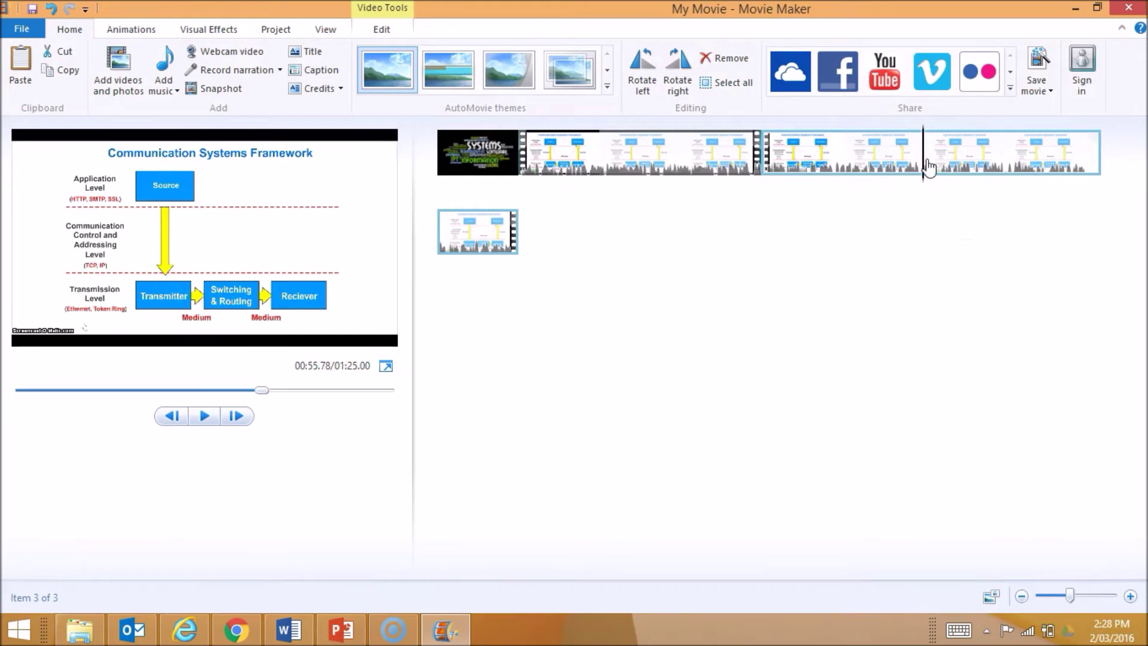
{"action": "right_click", "coordinate": [927, 160]}
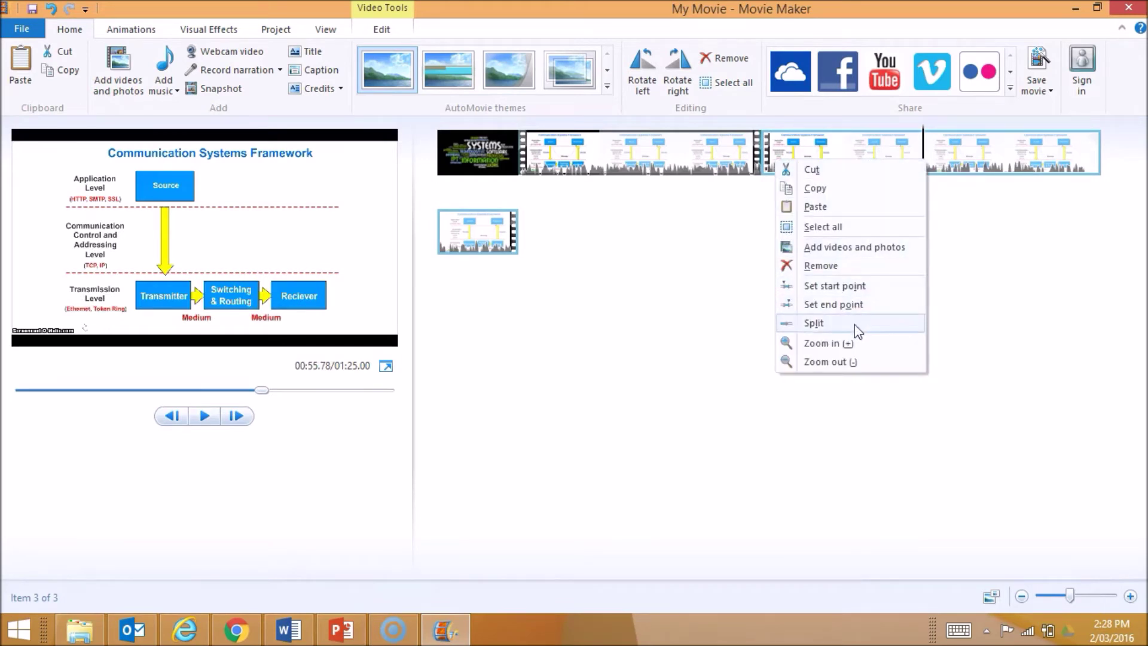
{"action": "left_click", "coordinate": [813, 323]}
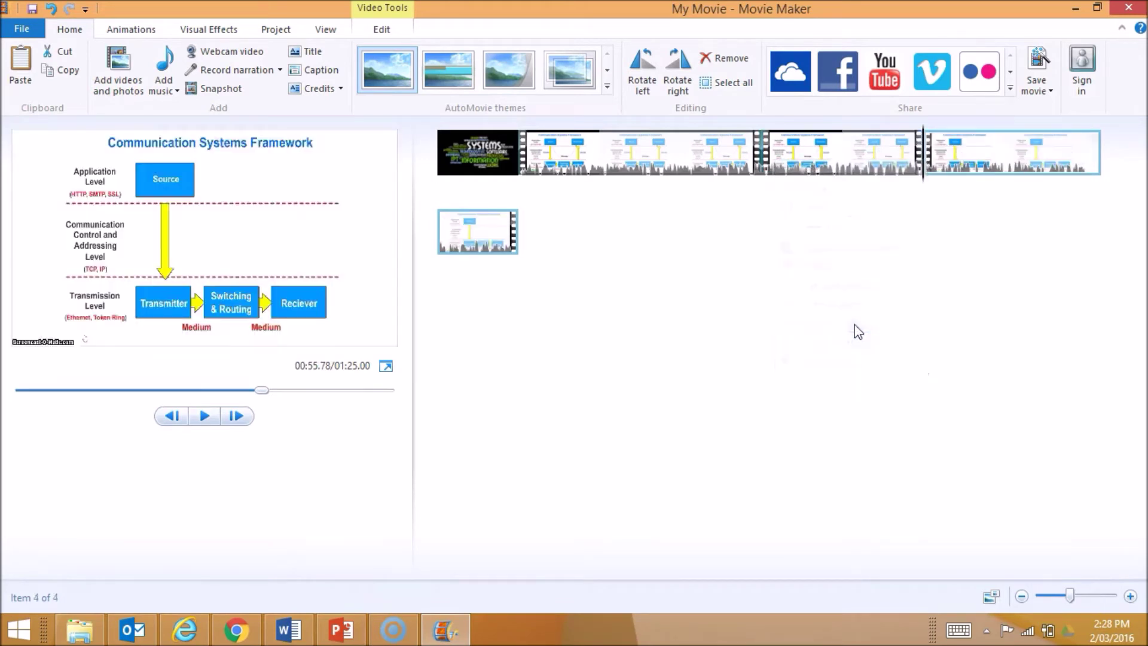
- Delete the middle piece, shortening the movie to 01:05.50
{"action": "left_click", "coordinate": [838, 156]}
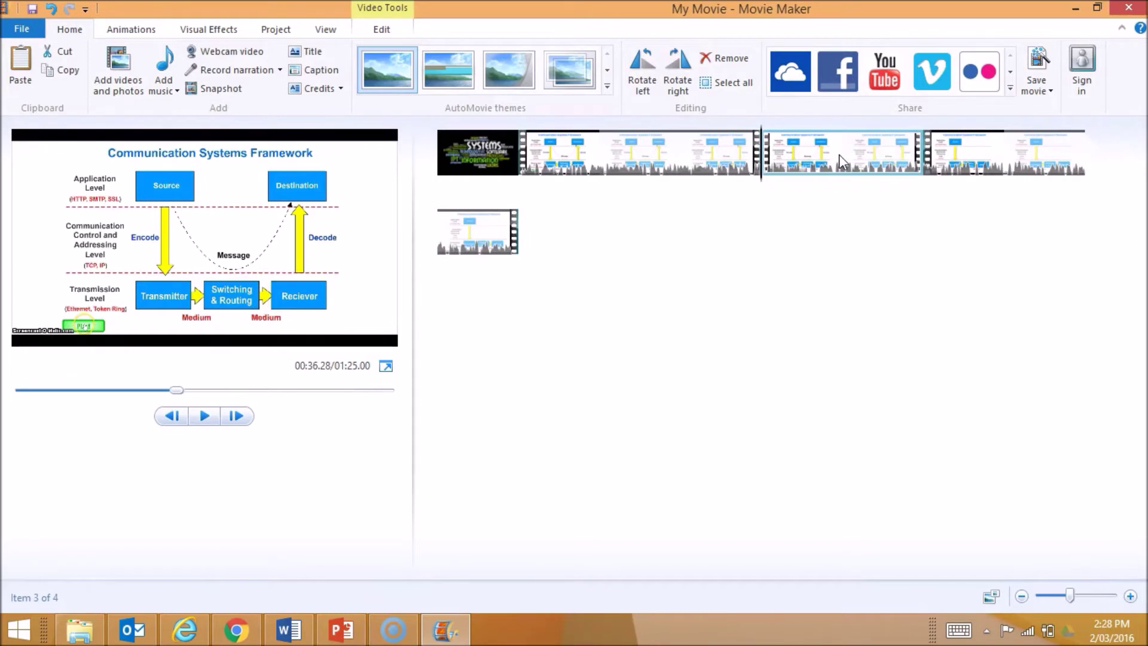
{"action": "key", "text": "Delete"}
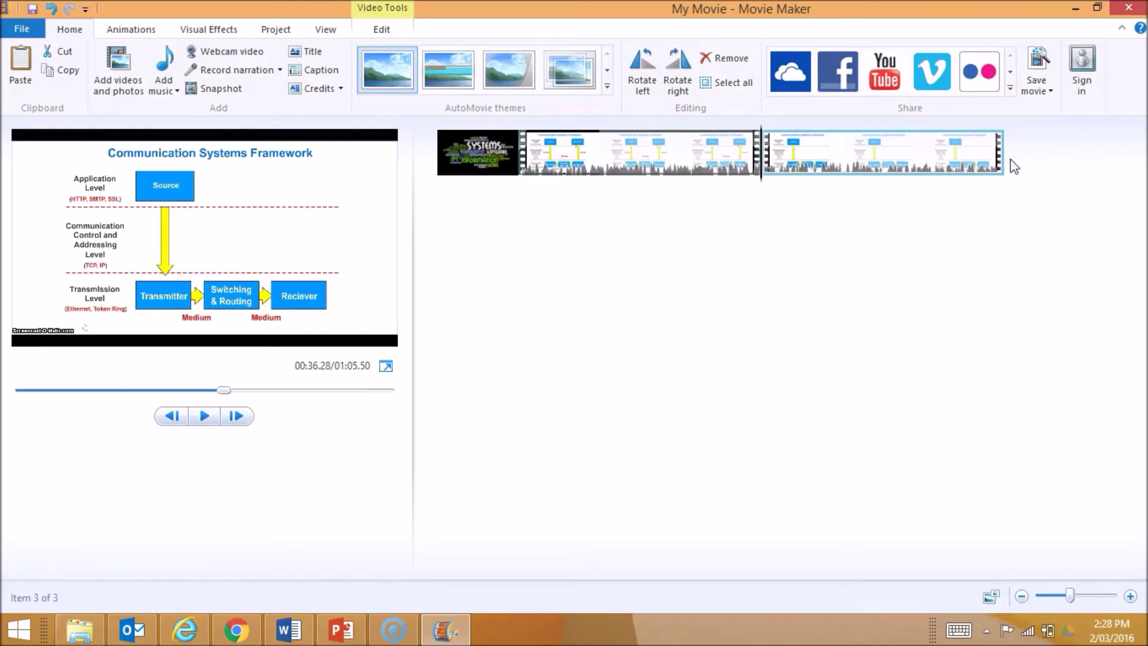
{"action": "left_click", "coordinate": [436, 170]}
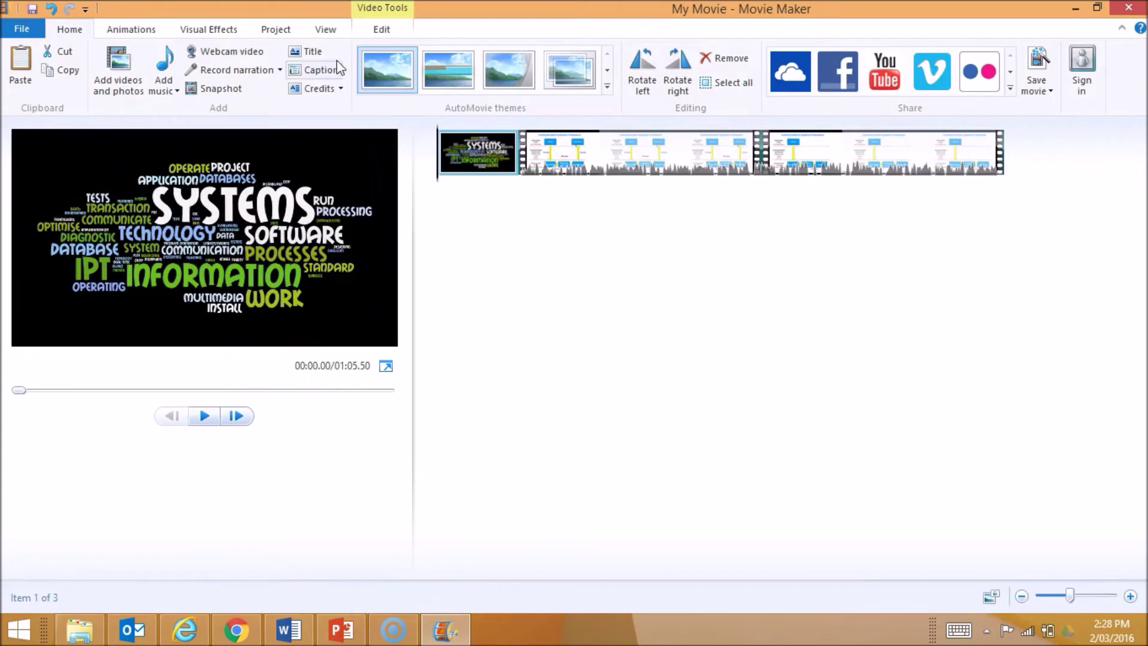
- Insert a title clip before the first clip reading 'Welcome'
{"action": "left_click", "coordinate": [311, 52]}
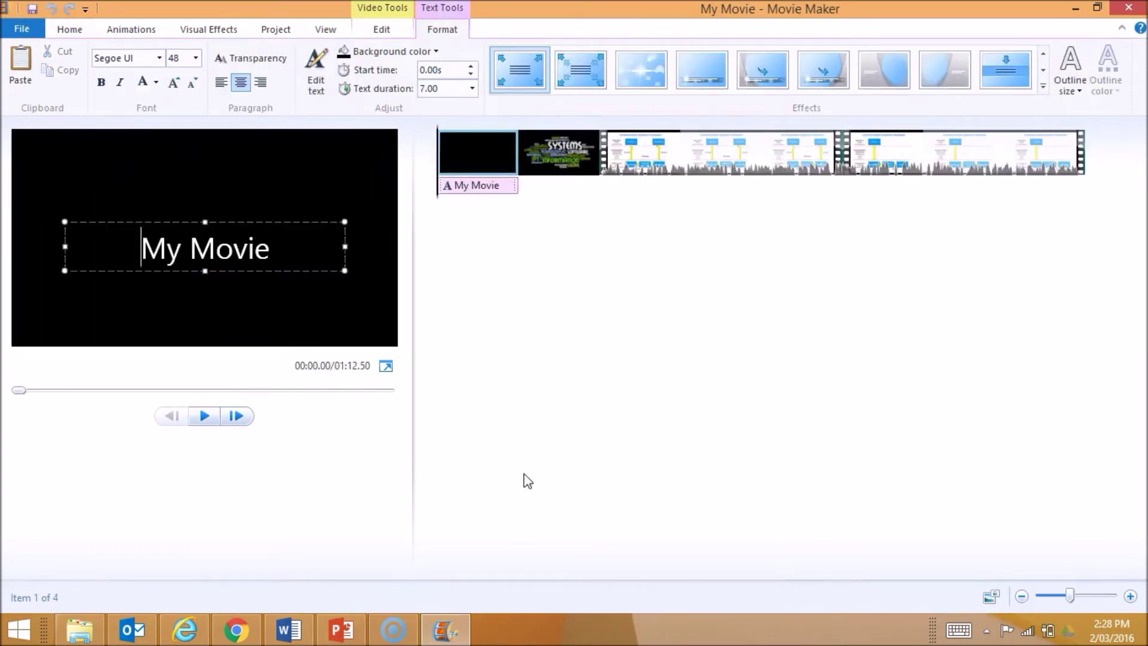
{"action": "triple_click", "coordinate": [220, 242]}
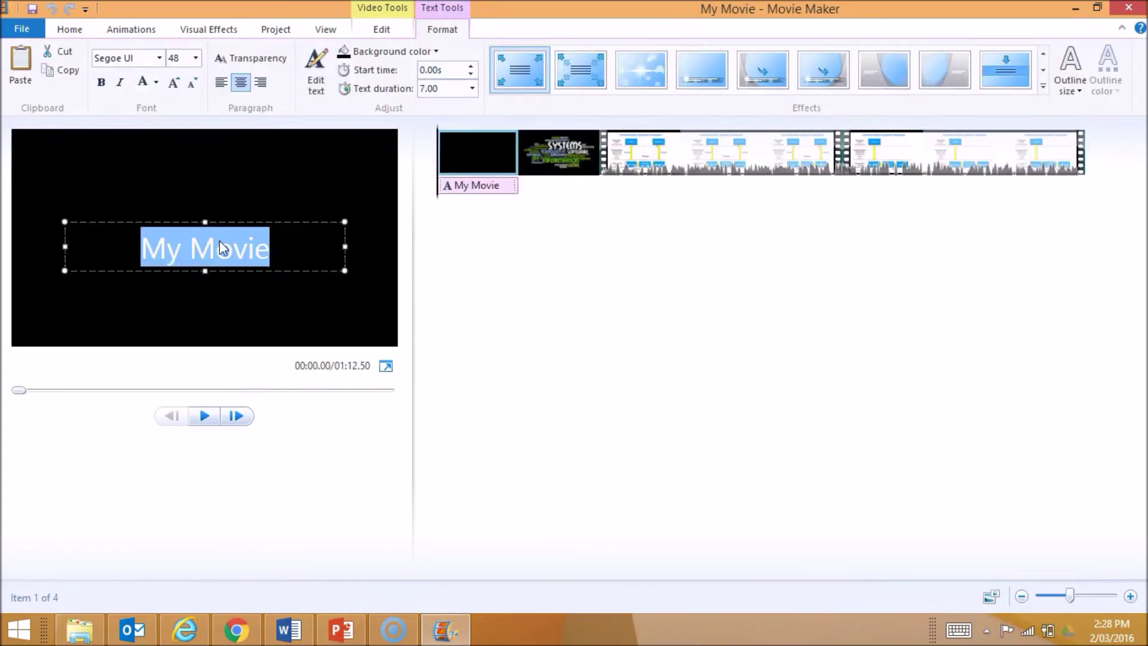
{"action": "type", "text": "Welcome"}
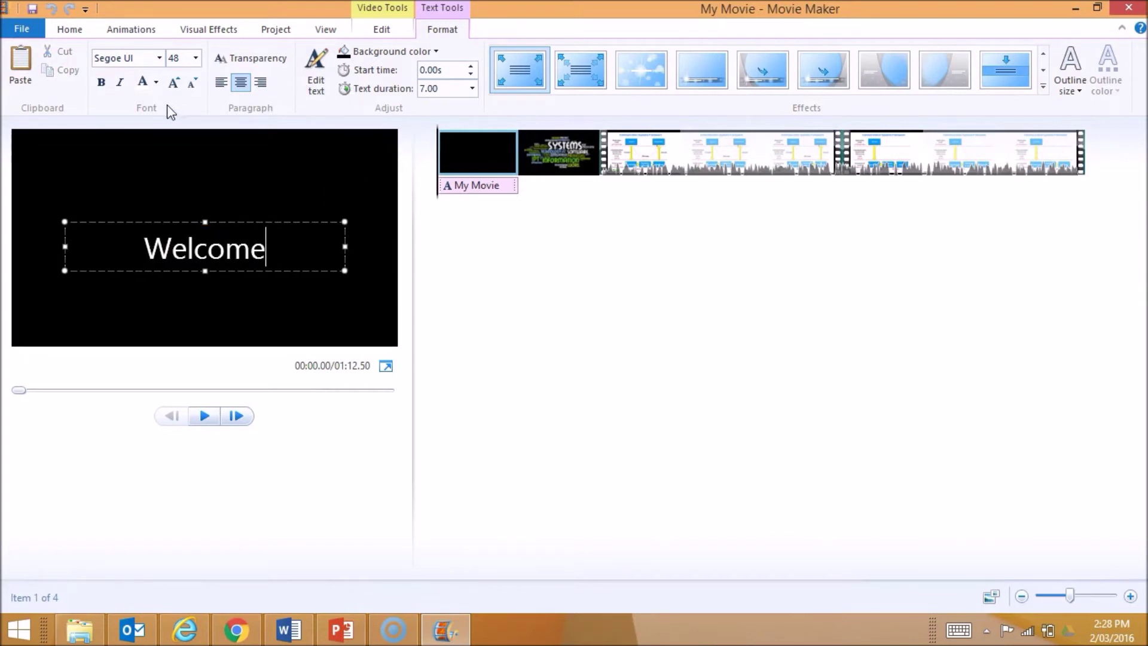
- Make the Welcome text yellow, size 72, in the Poplar Std font
{"action": "double_click", "coordinate": [219, 258]}
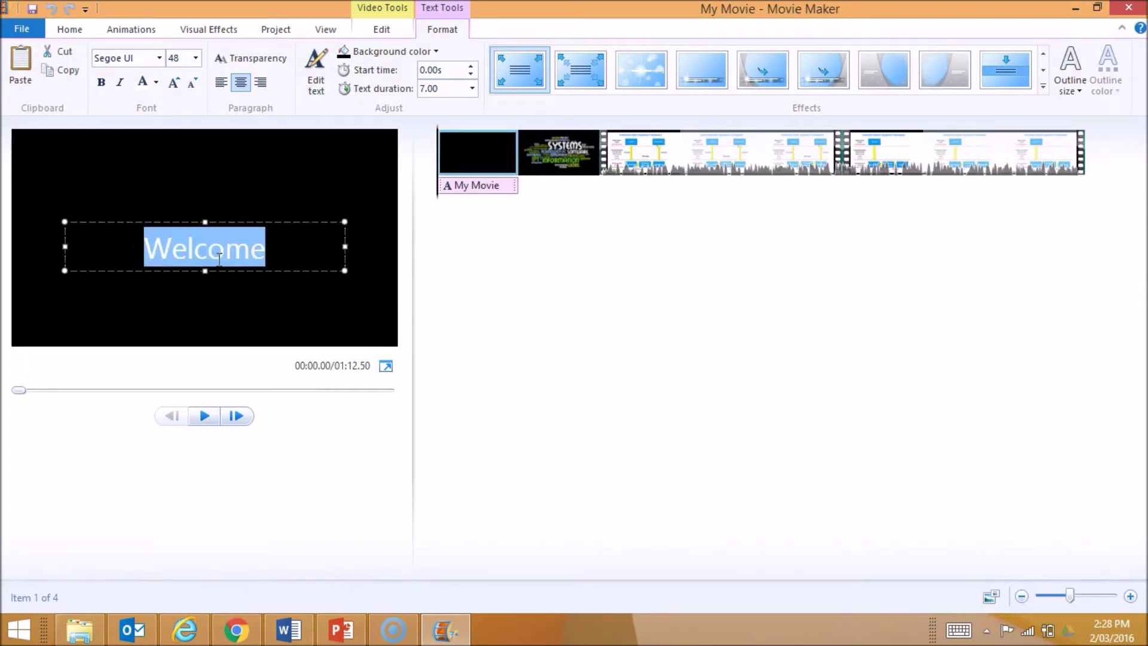
{"action": "left_click", "coordinate": [156, 84]}
{"action": "left_click", "coordinate": [92, 152]}
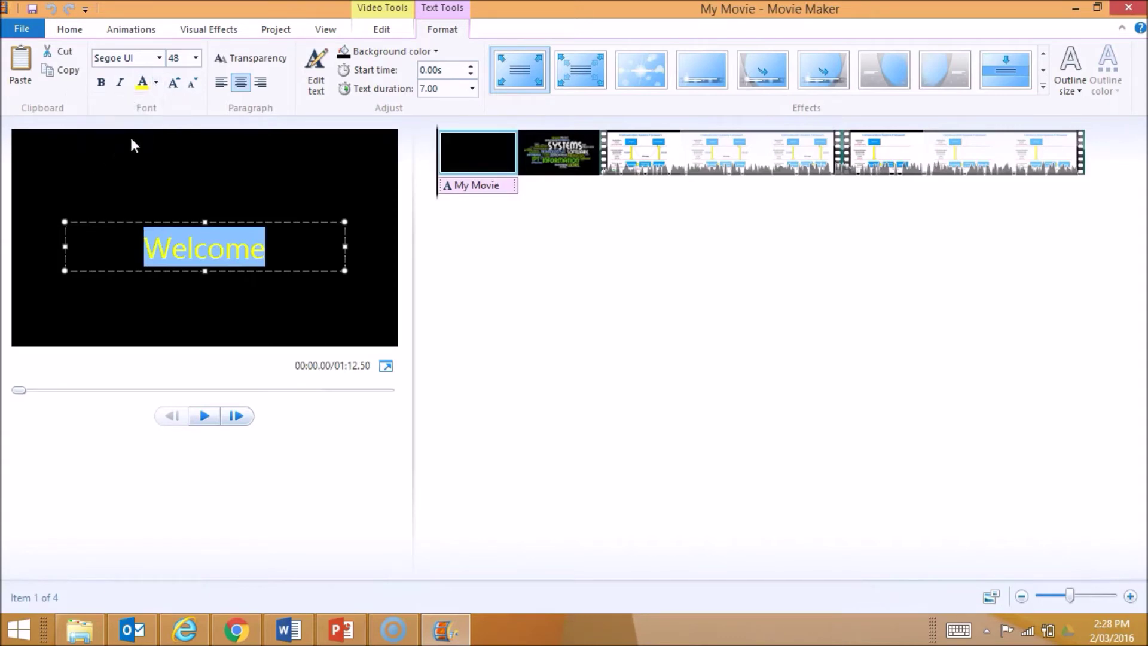
{"action": "left_click", "coordinate": [195, 58]}
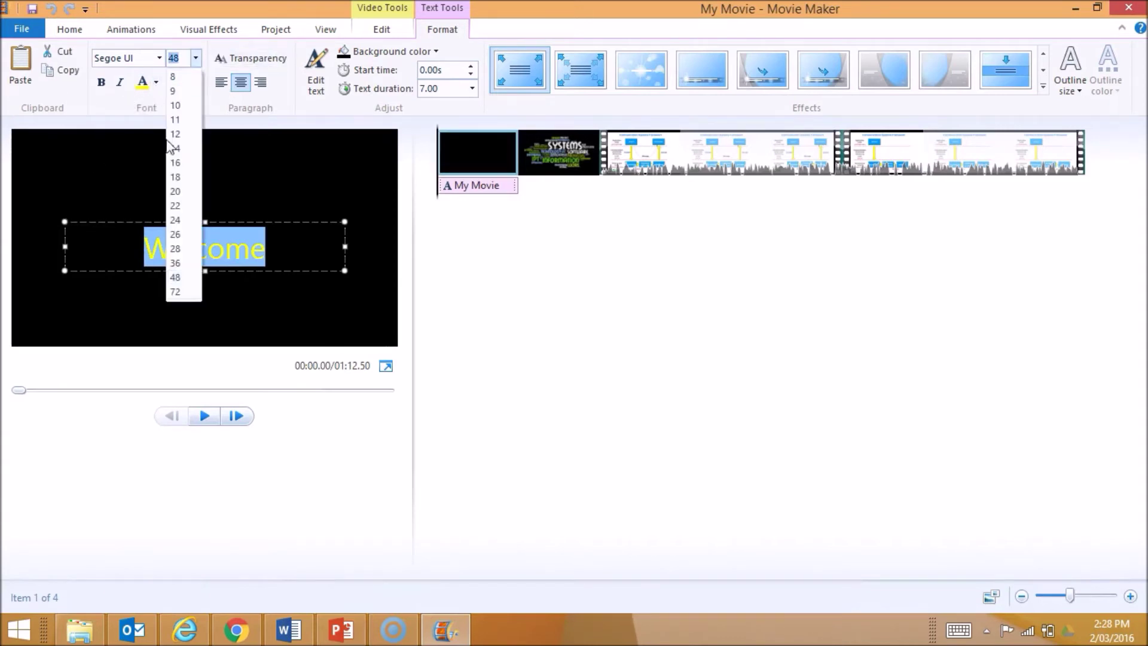
{"action": "left_click", "coordinate": [179, 292]}
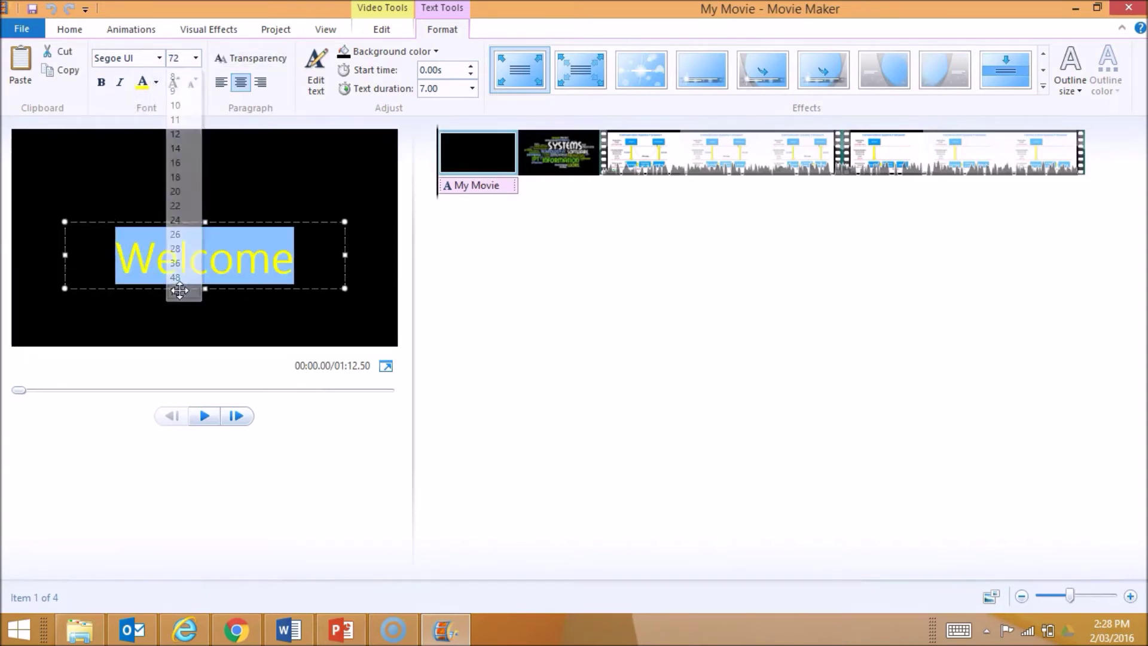
{"action": "left_click", "coordinate": [159, 58]}
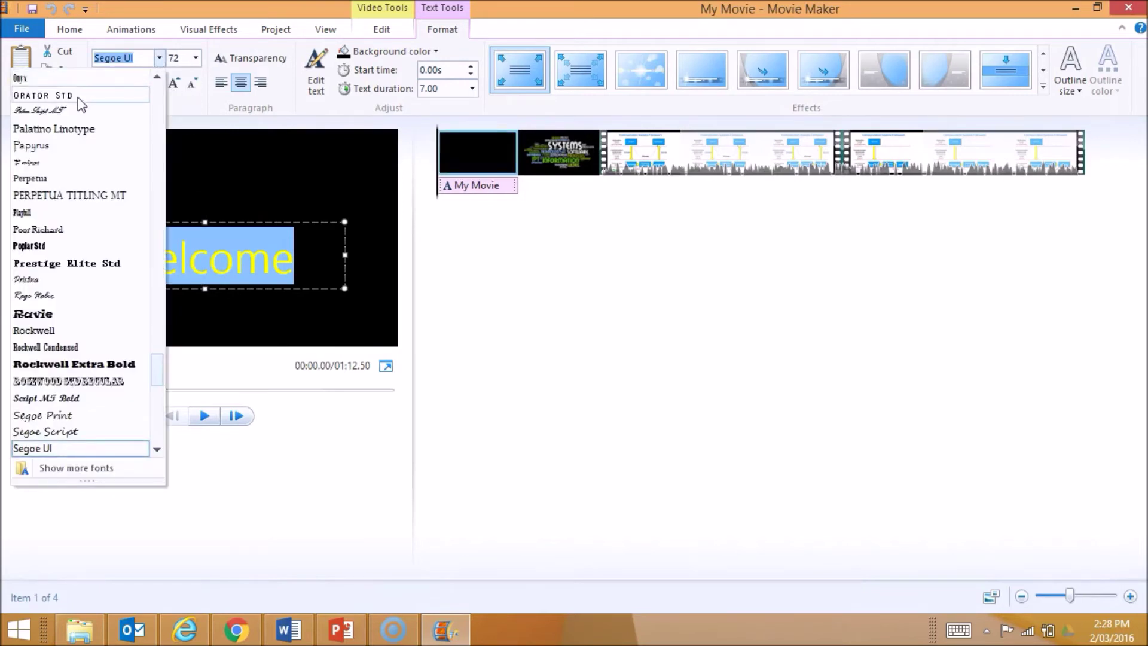
{"action": "left_click", "coordinate": [49, 246]}
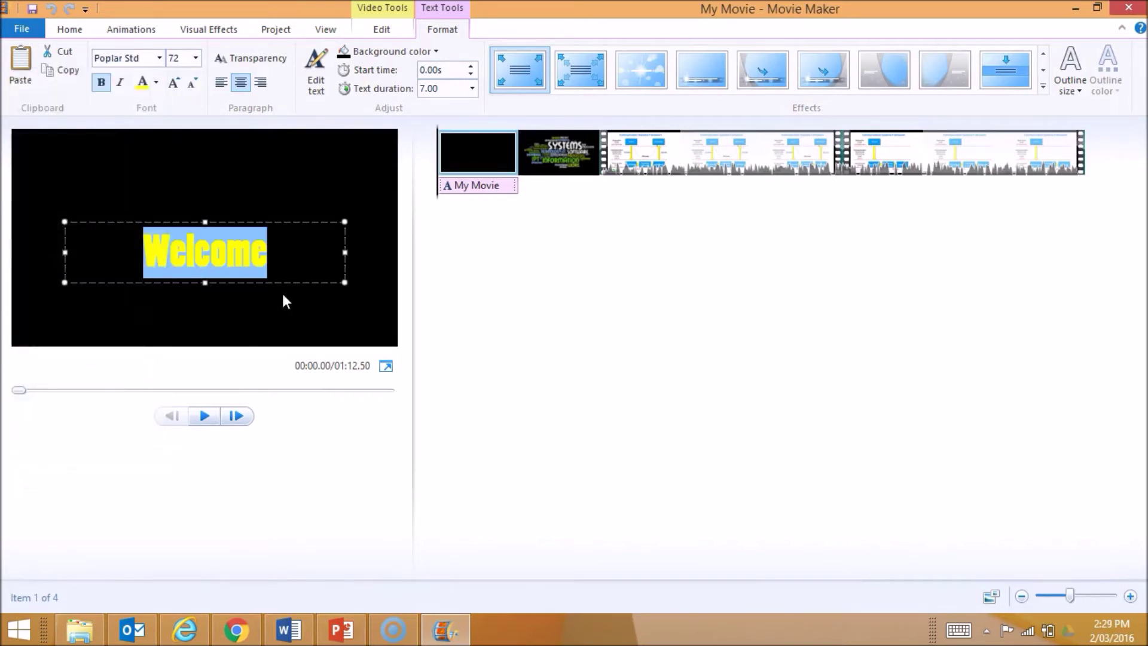
{"action": "left_click", "coordinate": [301, 263]}
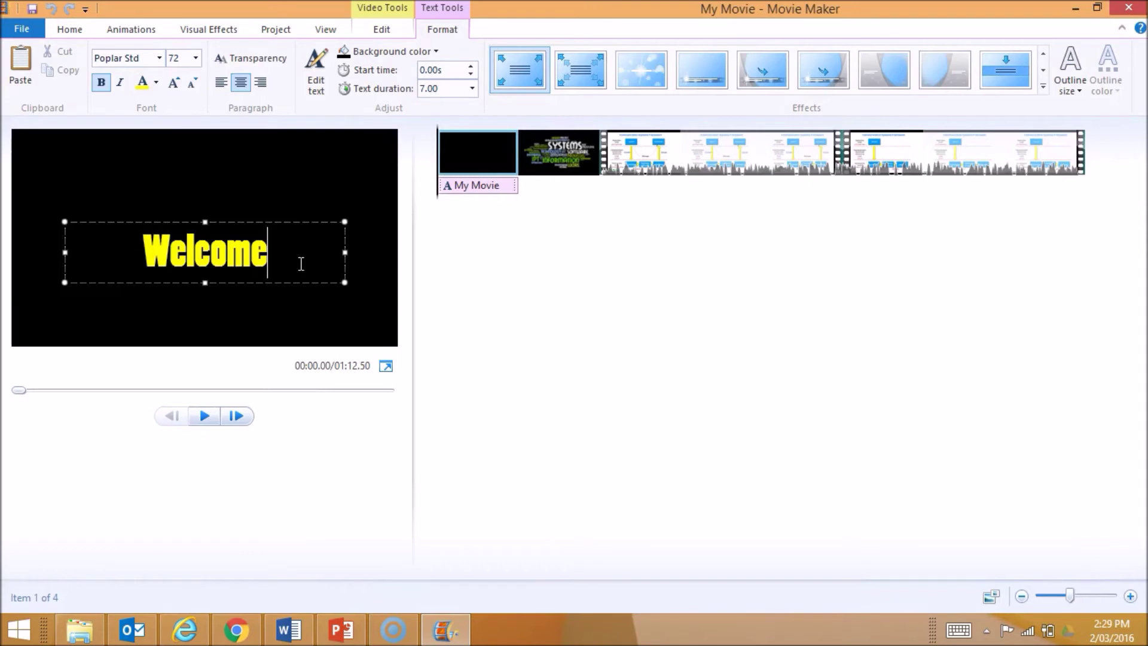
{"action": "left_click", "coordinate": [761, 428]}
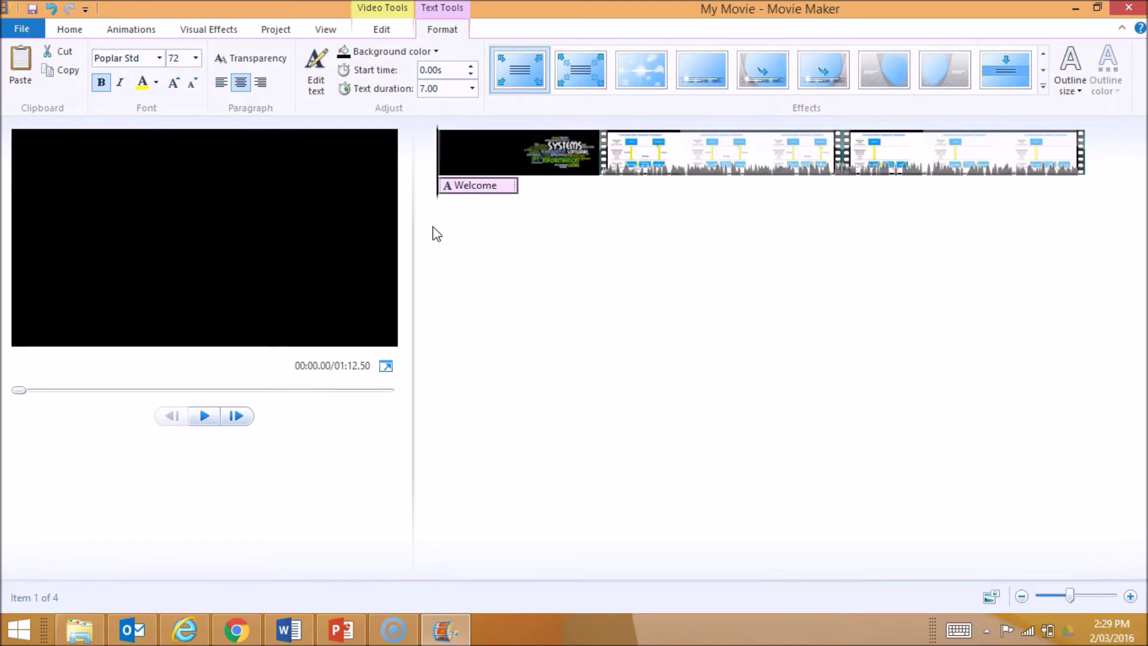
- Preview the Welcome title, then move the word-cloud image to the movie's end
{"action": "key", "text": "space"}
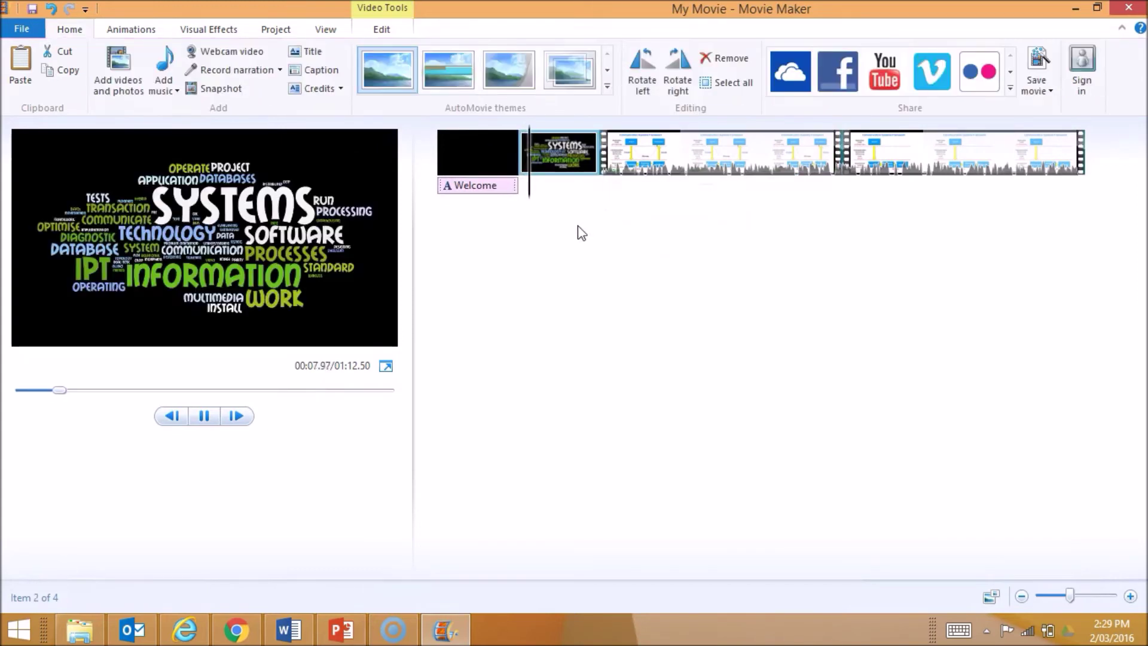
{"action": "key", "text": "space"}
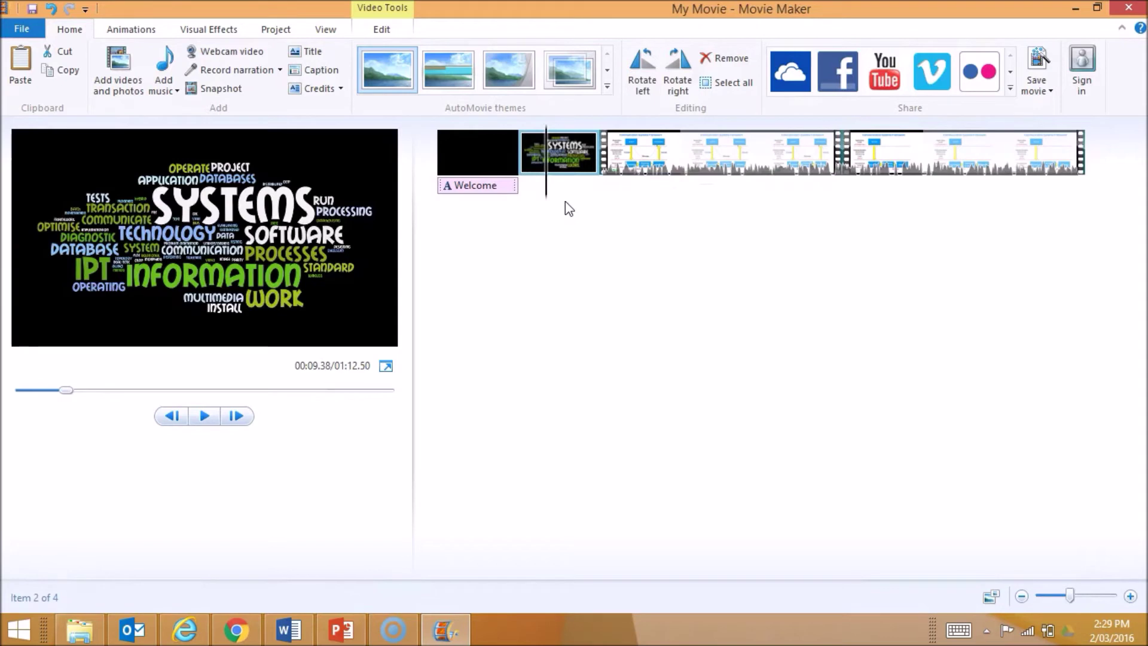
{"action": "key", "text": "Left"}
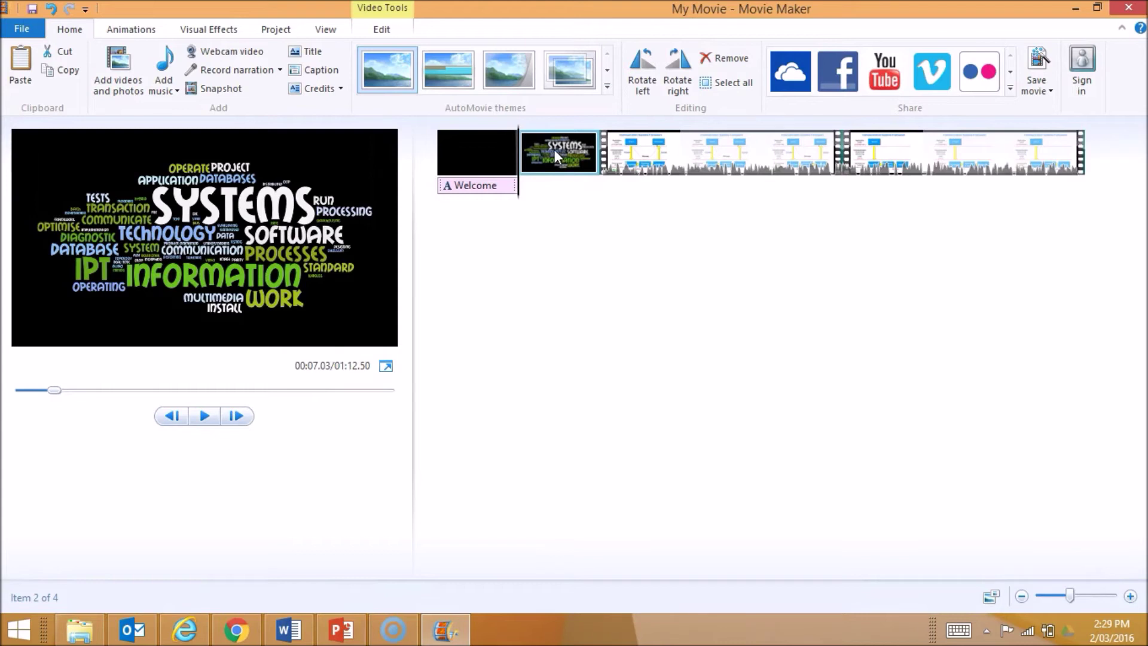
{"action": "left_click_drag", "start_coordinate": [554, 149], "coordinate": [1074, 228]}
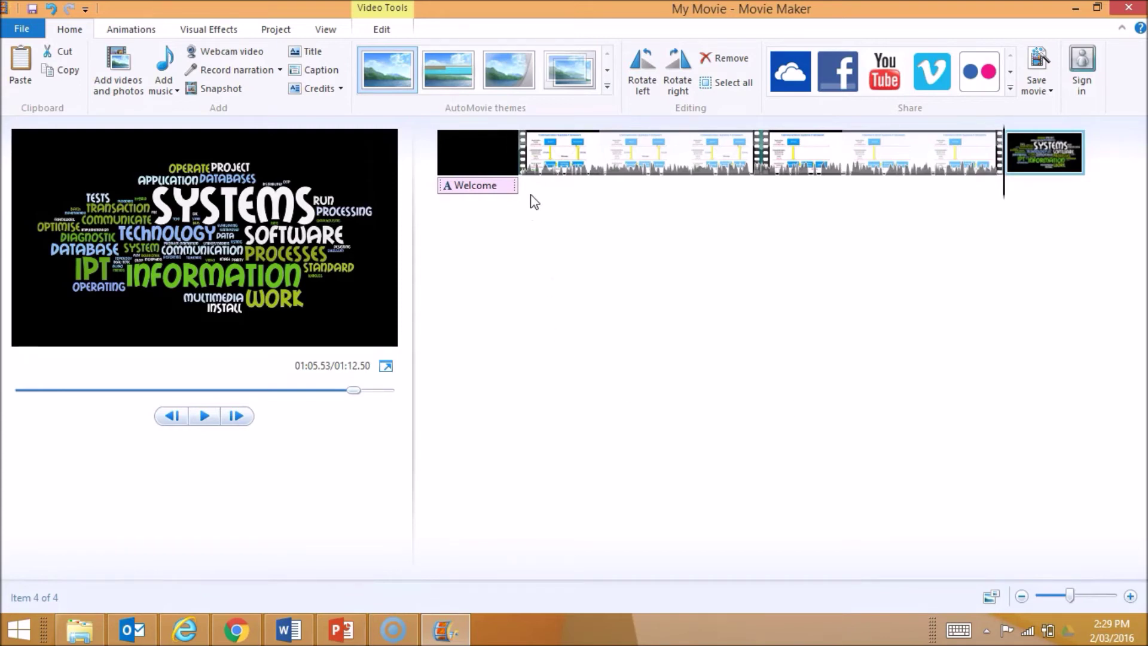
- Select the opening Welcome title clip on the storyboard
{"action": "left_click", "coordinate": [512, 187]}
{"action": "left_click", "coordinate": [518, 176]}
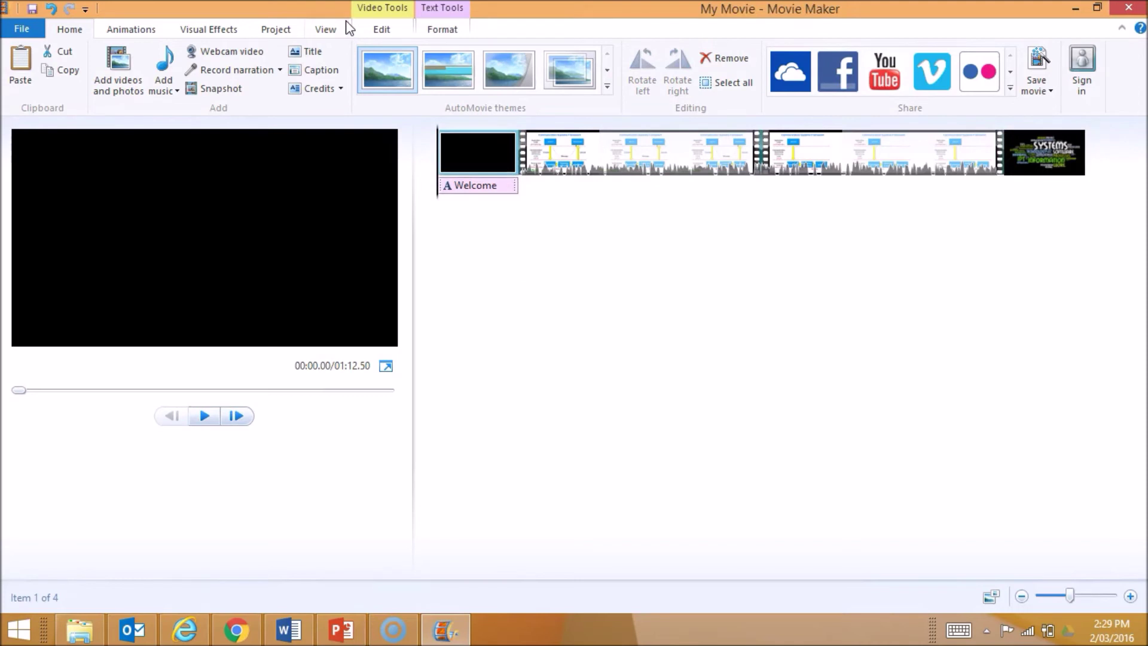
- Apply a checkerboard transition to the title clip, keeping the Welcome caption at the start
{"action": "left_click", "coordinate": [367, 9]}
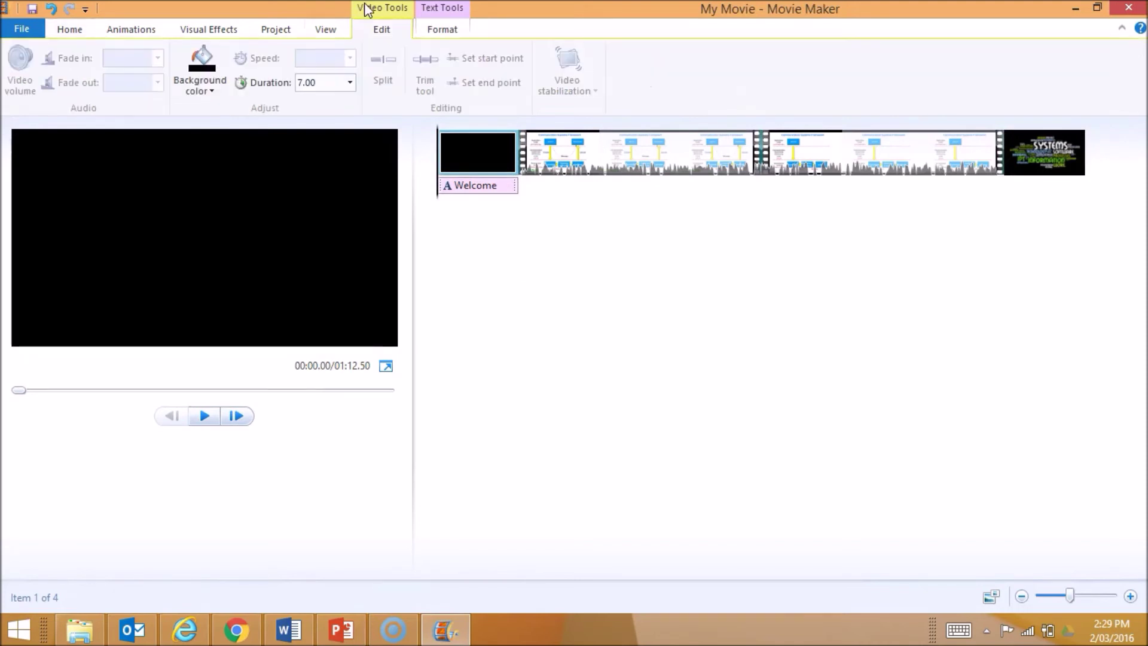
{"action": "left_click", "coordinate": [427, 13]}
{"action": "left_click", "coordinate": [390, 18]}
{"action": "left_click", "coordinate": [154, 29]}
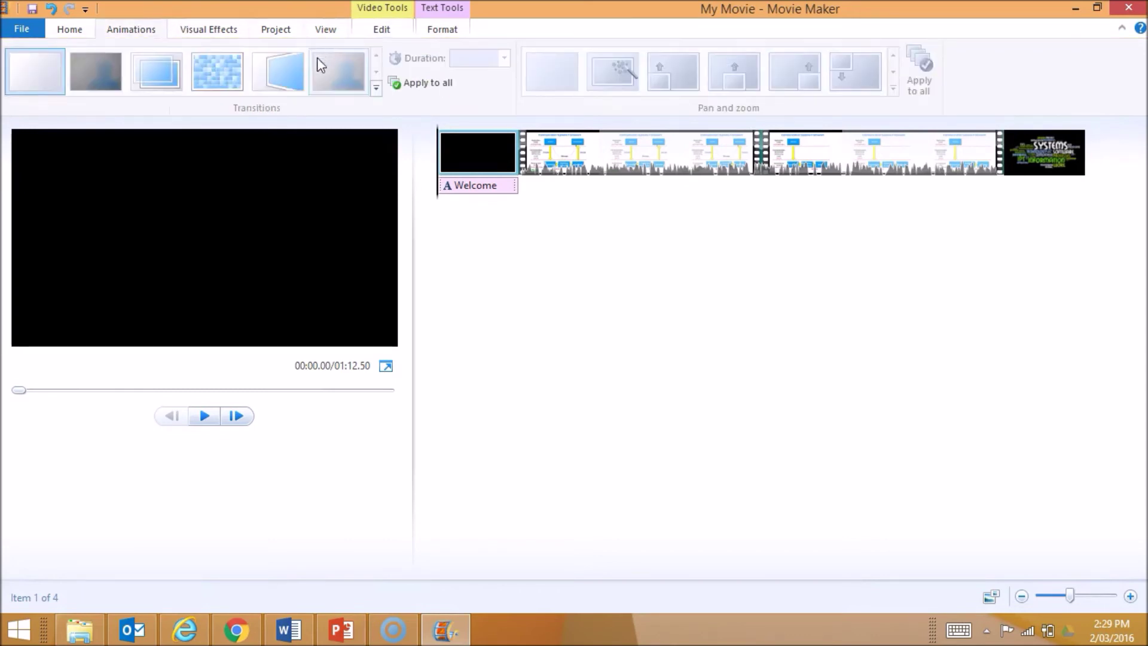
{"action": "left_click", "coordinate": [235, 72]}
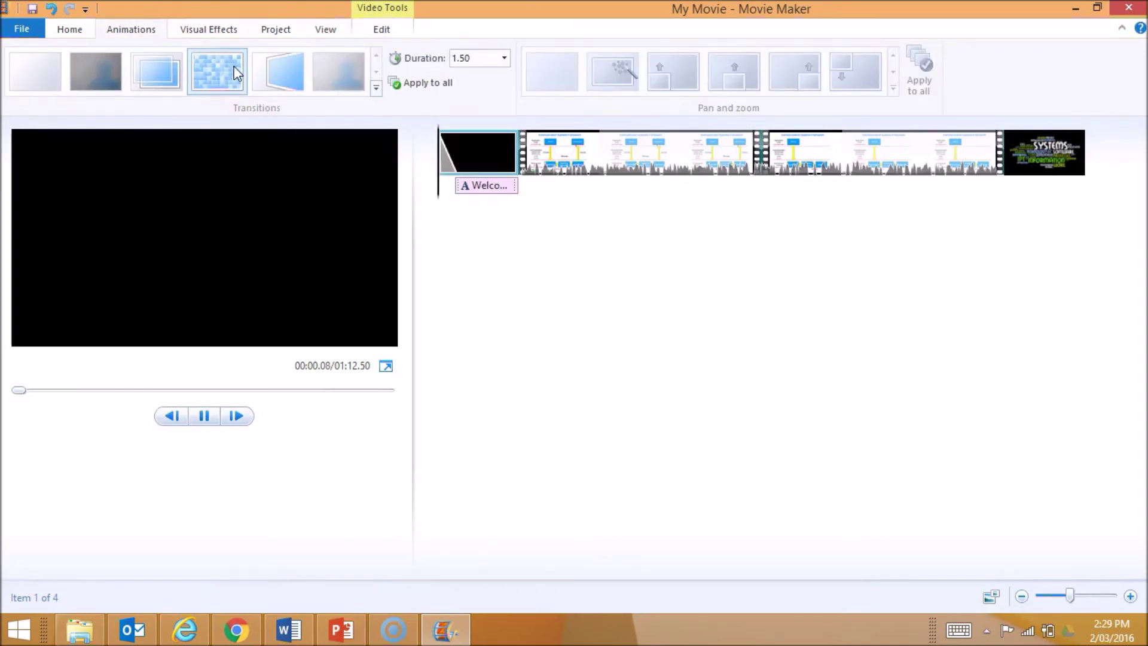
{"action": "left_click_drag", "start_coordinate": [450, 171], "coordinate": [478, 189]}
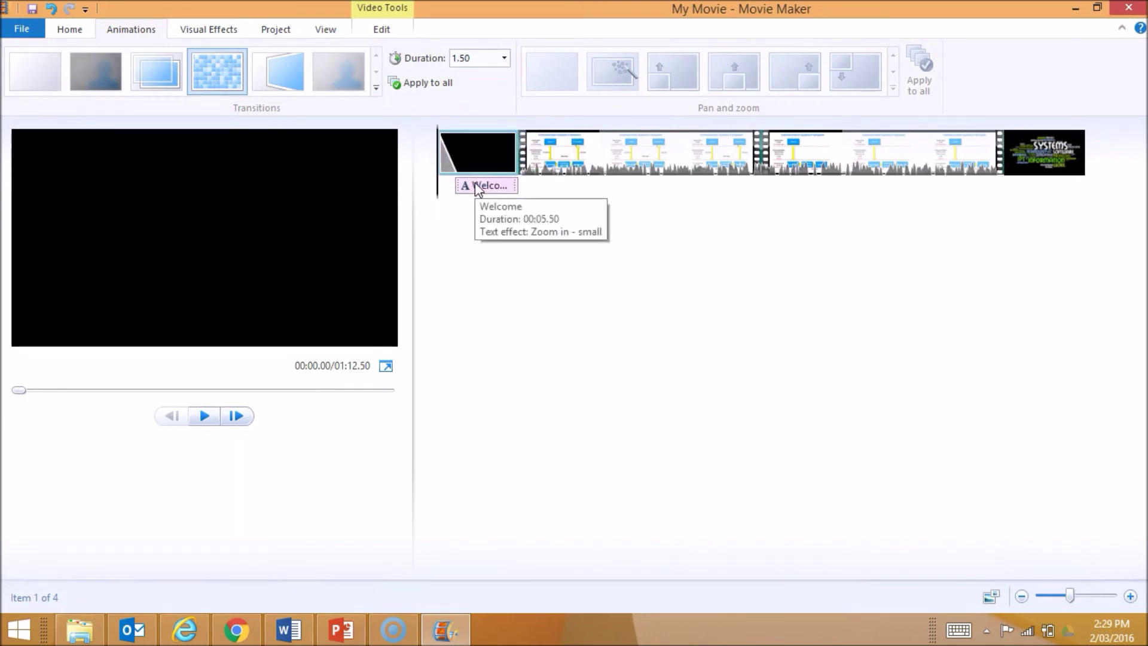
{"action": "left_click_drag", "start_coordinate": [500, 185], "coordinate": [495, 185]}
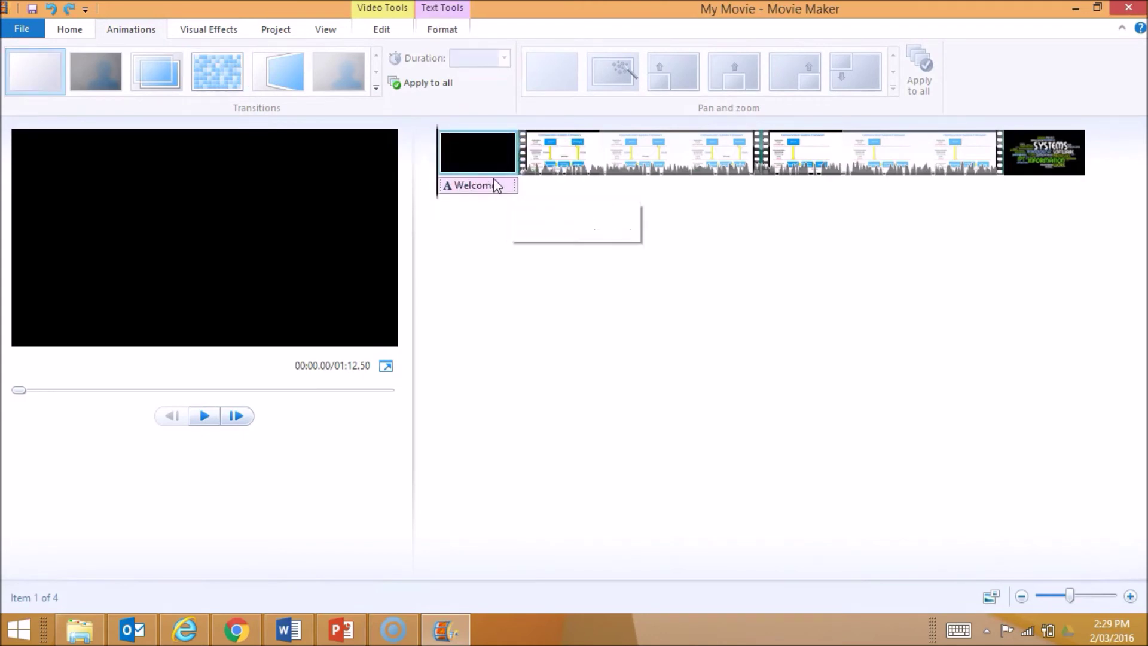
- Add a 1.5-second transition into the first video clip and preview from the title
{"action": "left_click", "coordinate": [299, 85]}
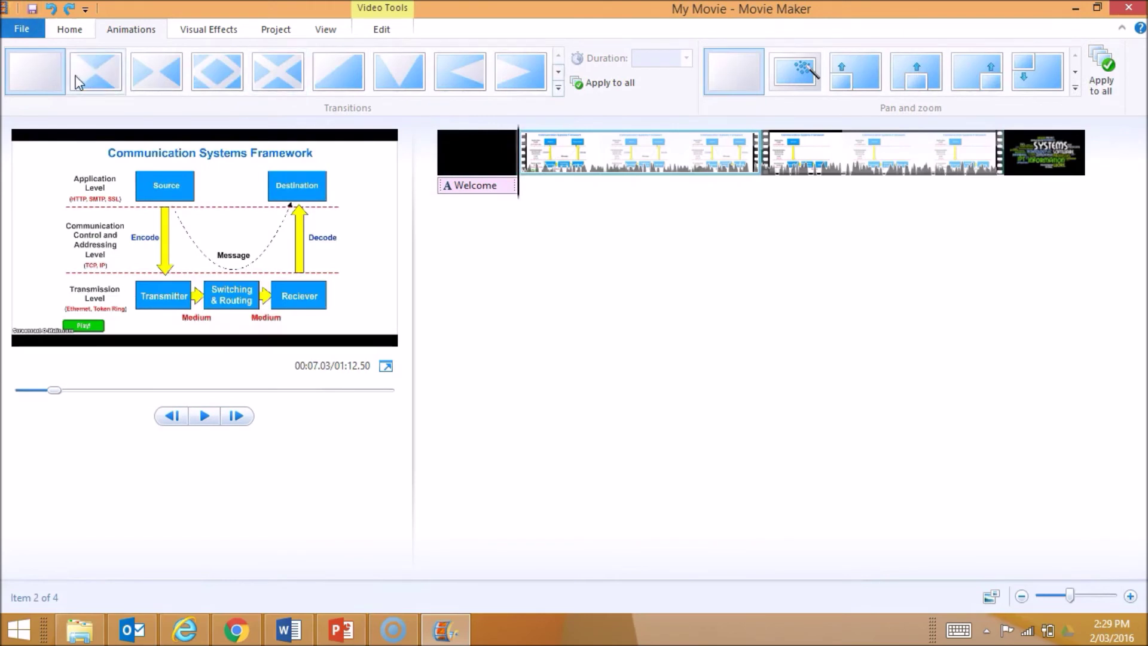
{"action": "left_click", "coordinate": [79, 82]}
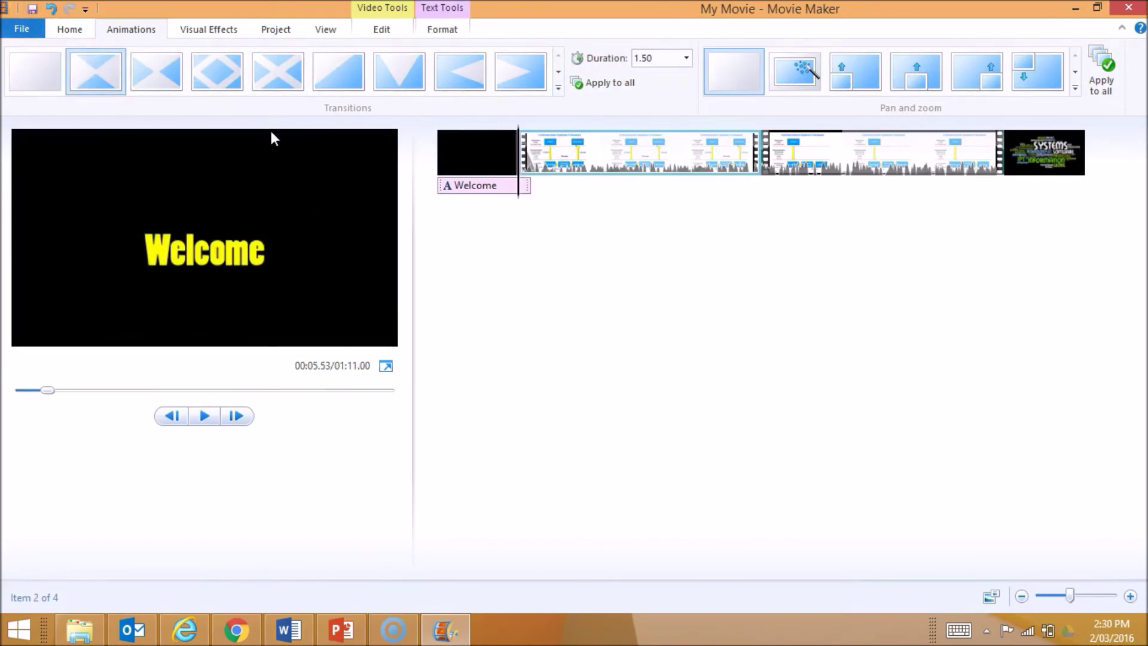
{"action": "left_click", "coordinate": [451, 154]}
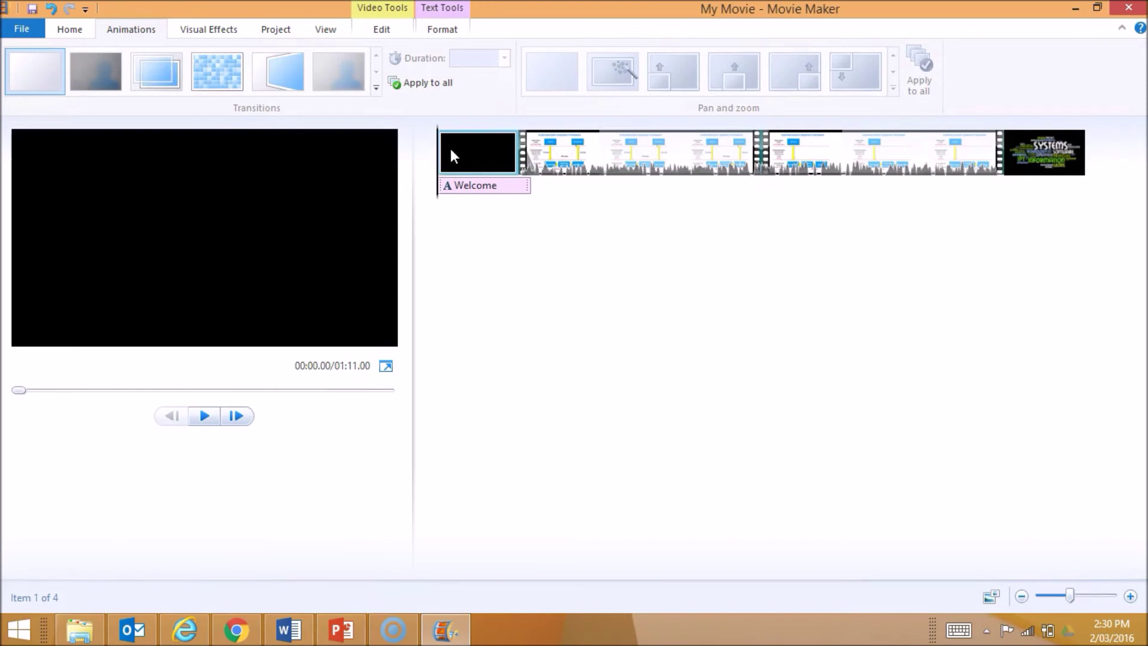
{"action": "key", "text": "space"}
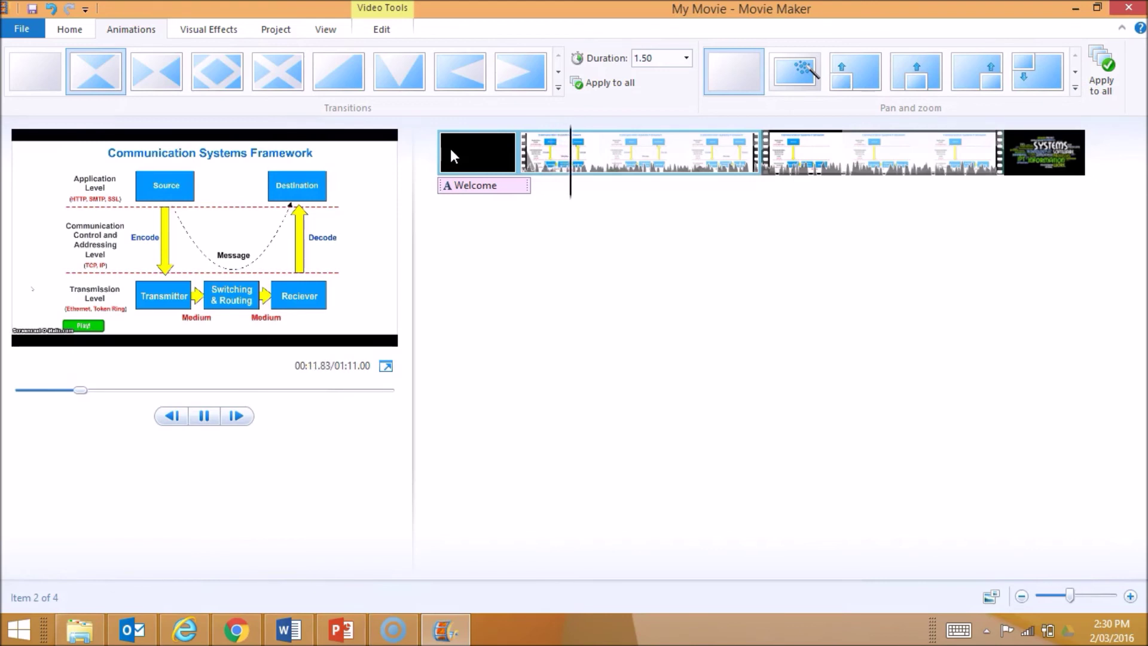
- Pause the preview after the title transition and return to the Home saving options
{"action": "key", "text": "space"}
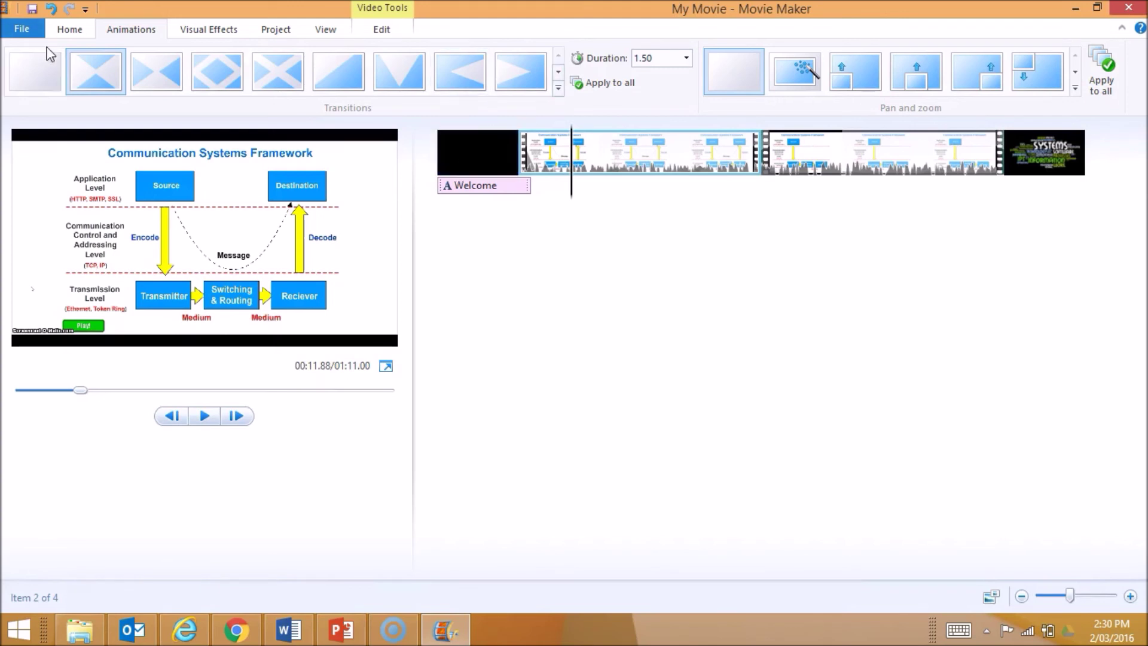
{"action": "left_click", "coordinate": [69, 29]}
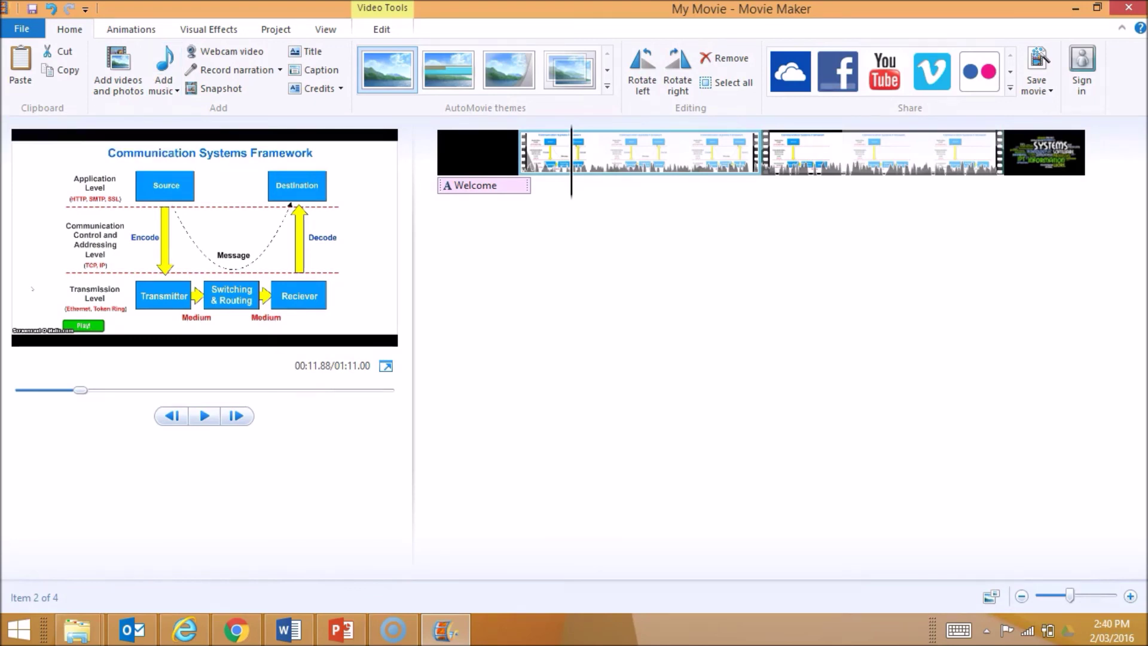
- Pick an export setting from the Save movie list to save as My Movie.mp4
{"action": "left_click", "coordinate": [1036, 90]}
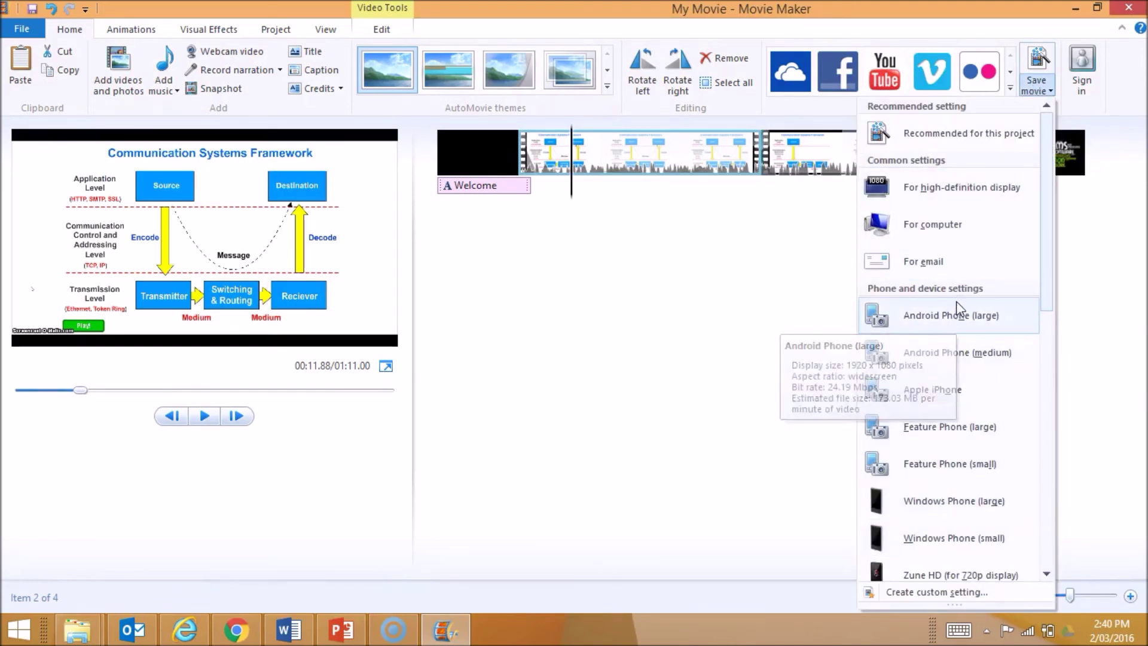
{"action": "left_click", "coordinate": [928, 136]}
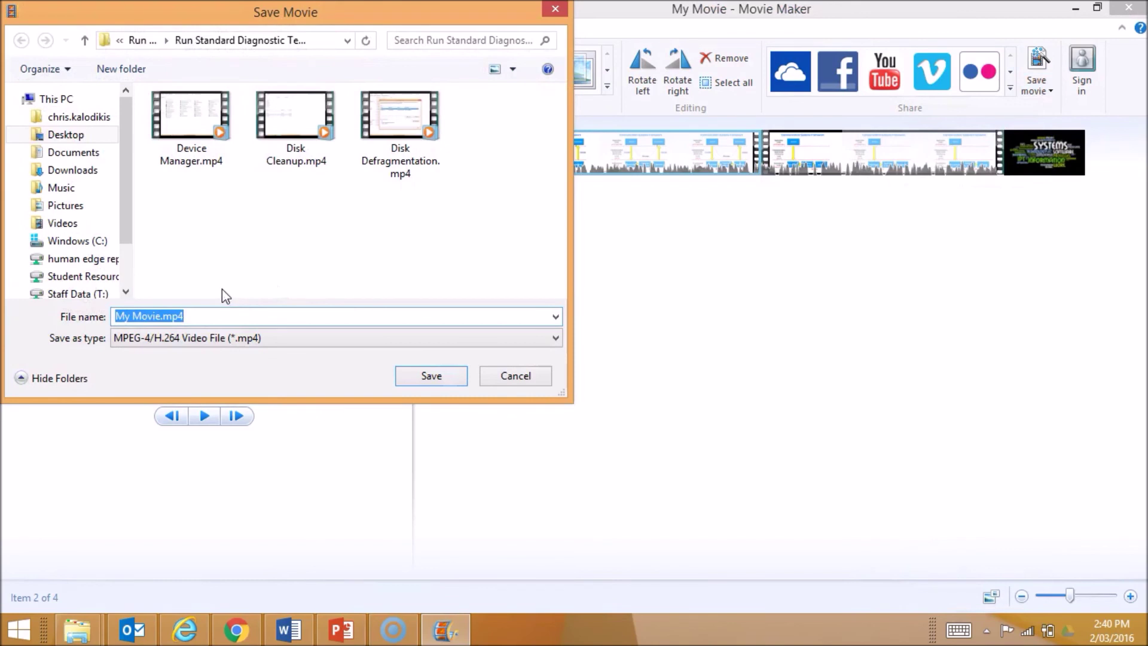